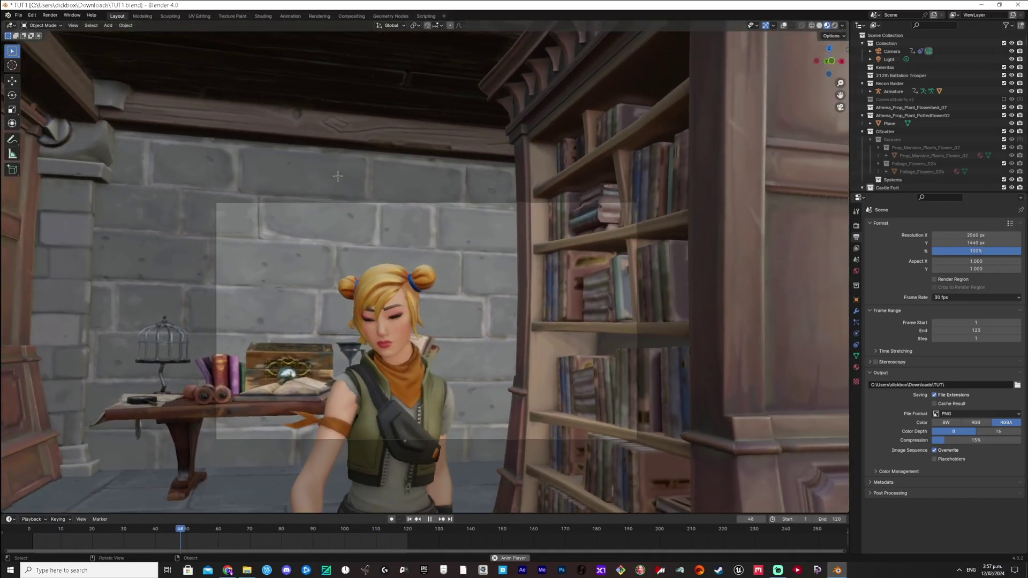
# - Stop the animation playback, create a folder named Materials inside Tutorial Unreal in File Explorer, and open it
pyautogui.press('space')
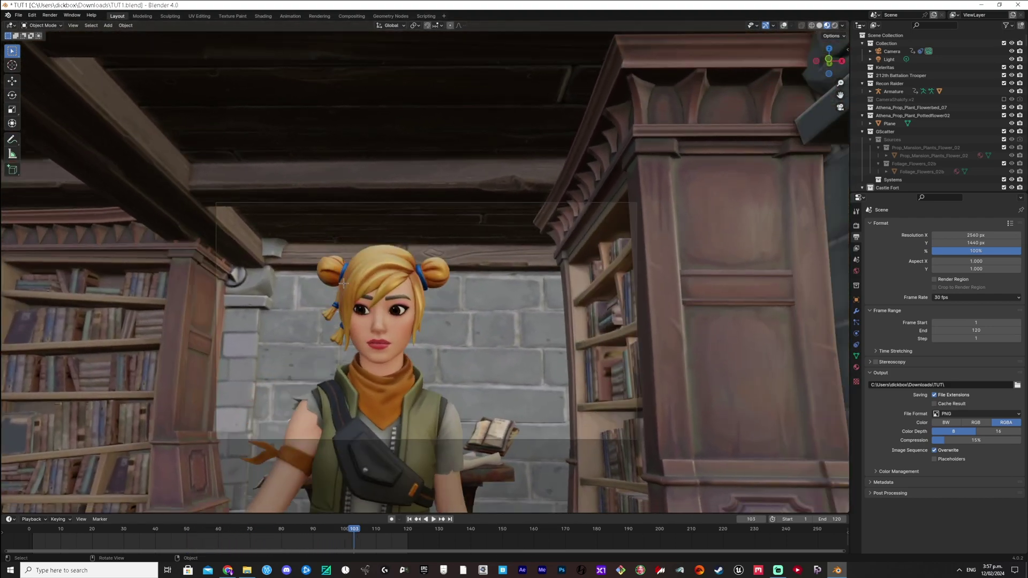
pyautogui.click(248, 571)
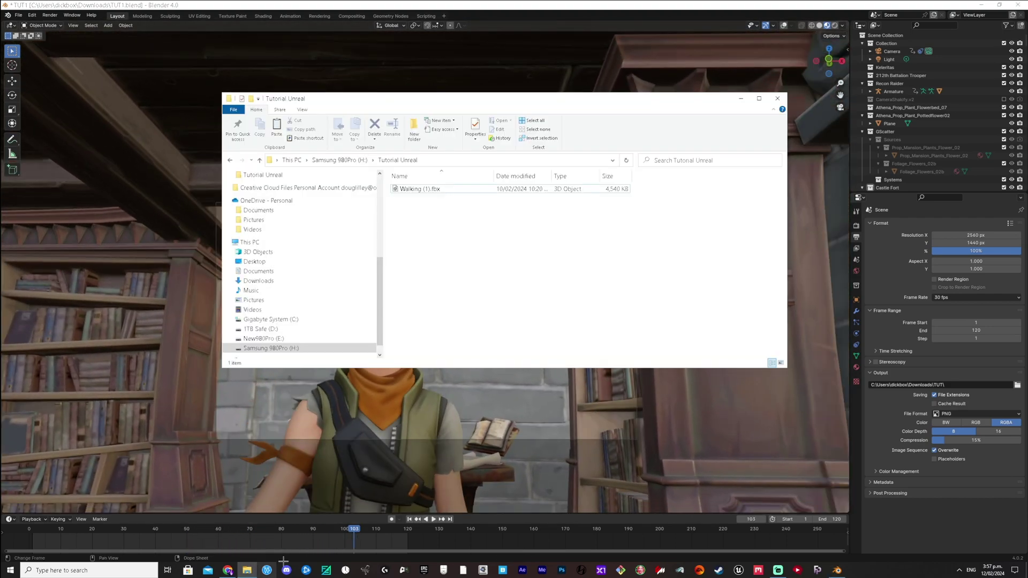
pyautogui.rightClick(437, 227)
pyautogui.moveTo(495, 351)
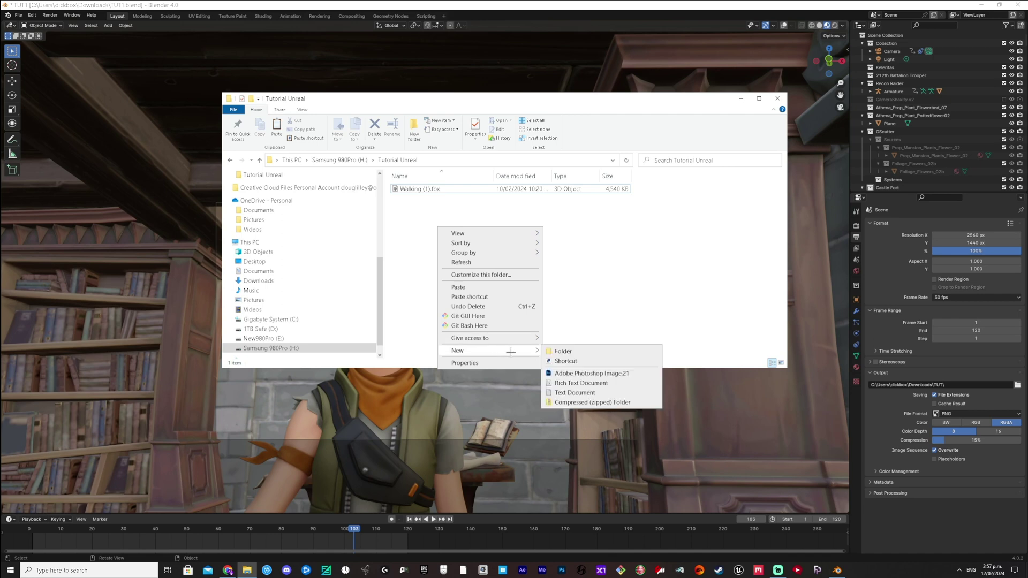
pyautogui.click(557, 351)
pyautogui.write('Materials')
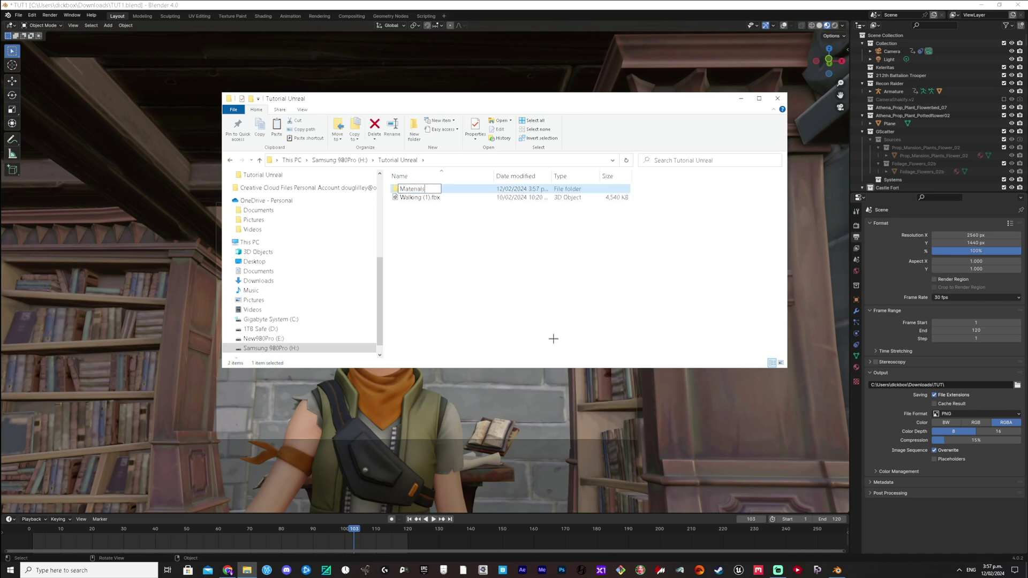
pyautogui.press('Return')
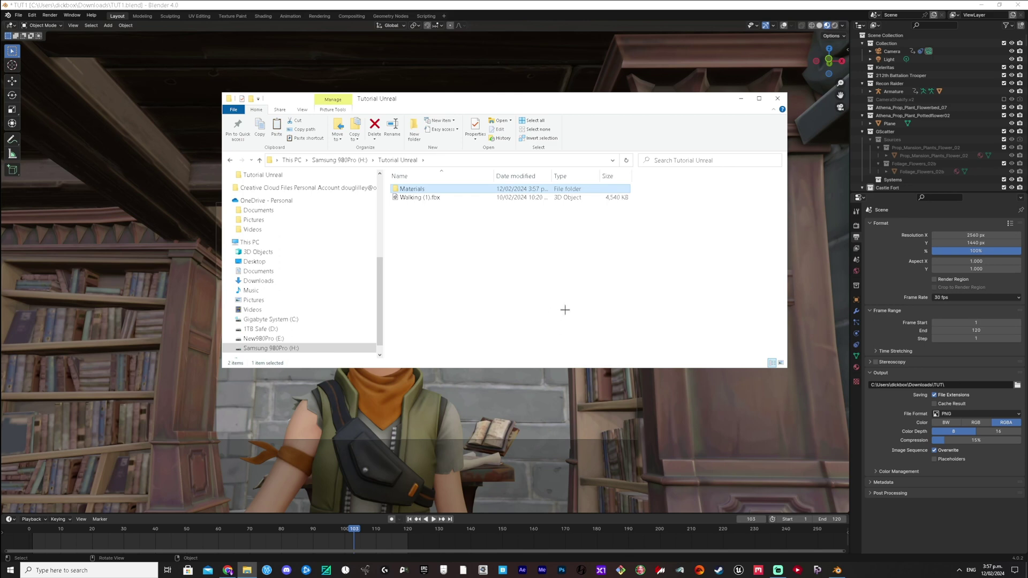
pyautogui.doubleClick(446, 189)
# - Switch to Blender, show the overlays, select the character mesh and display its F_MED_Prime_Body material in the Shading workspace
pyautogui.click(325, 4)
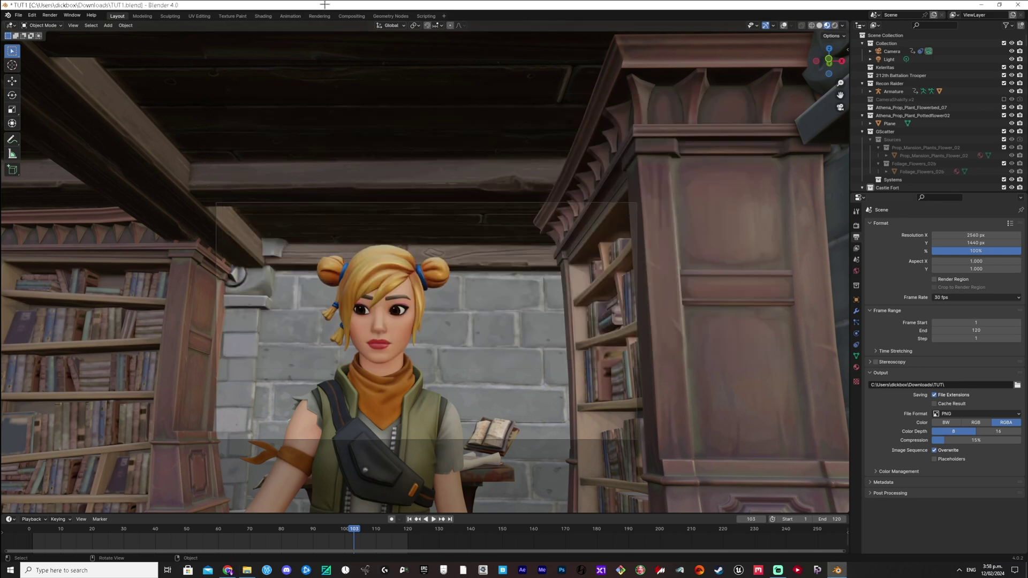
pyautogui.click(784, 25)
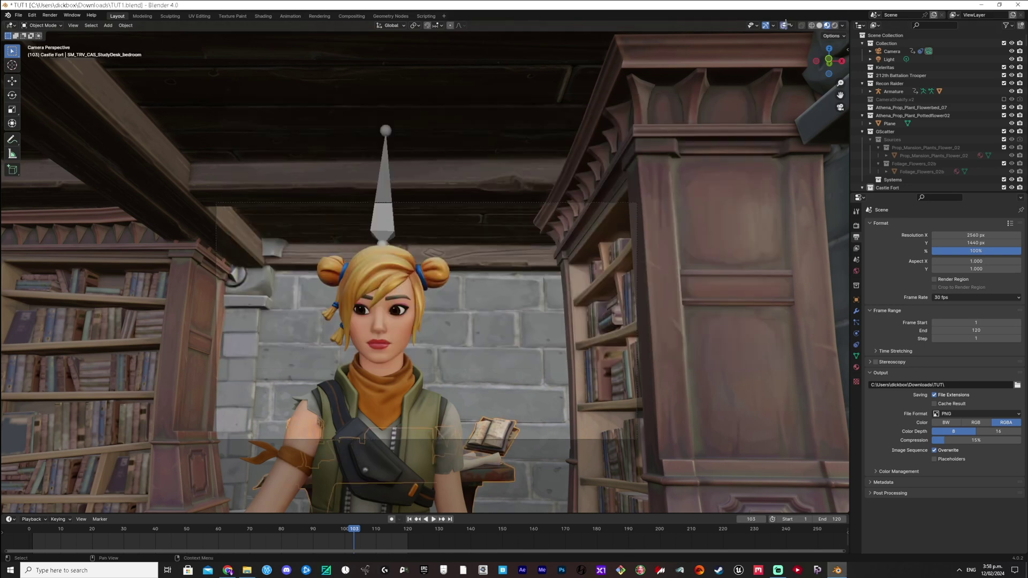
pyautogui.click(391, 280)
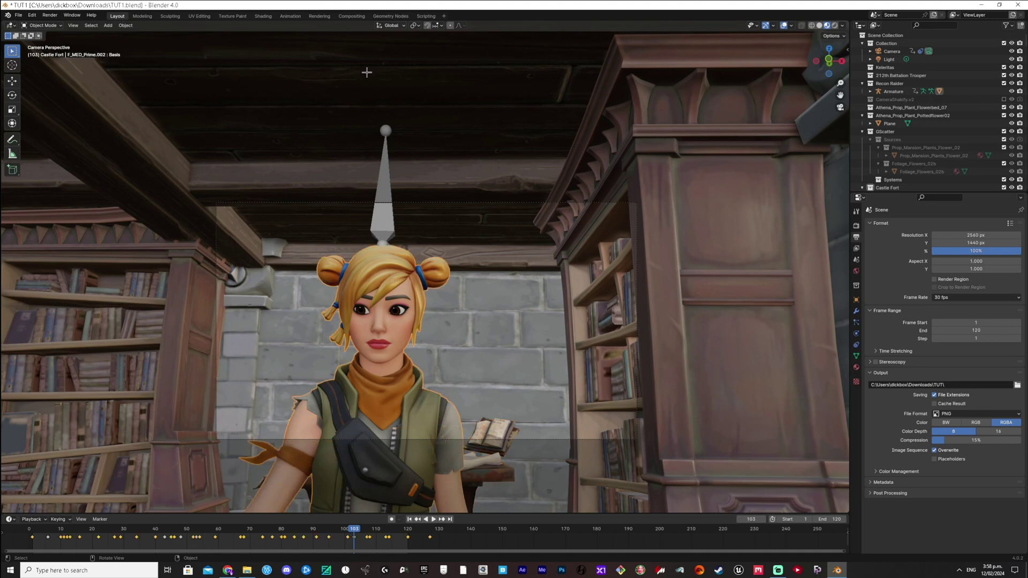
pyautogui.click(263, 16)
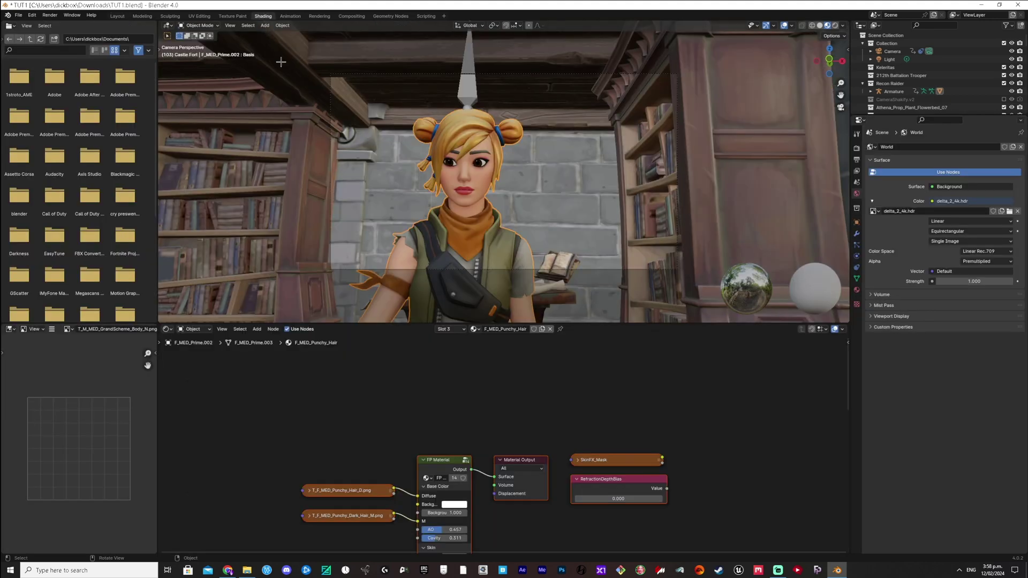
pyautogui.click(455, 330)
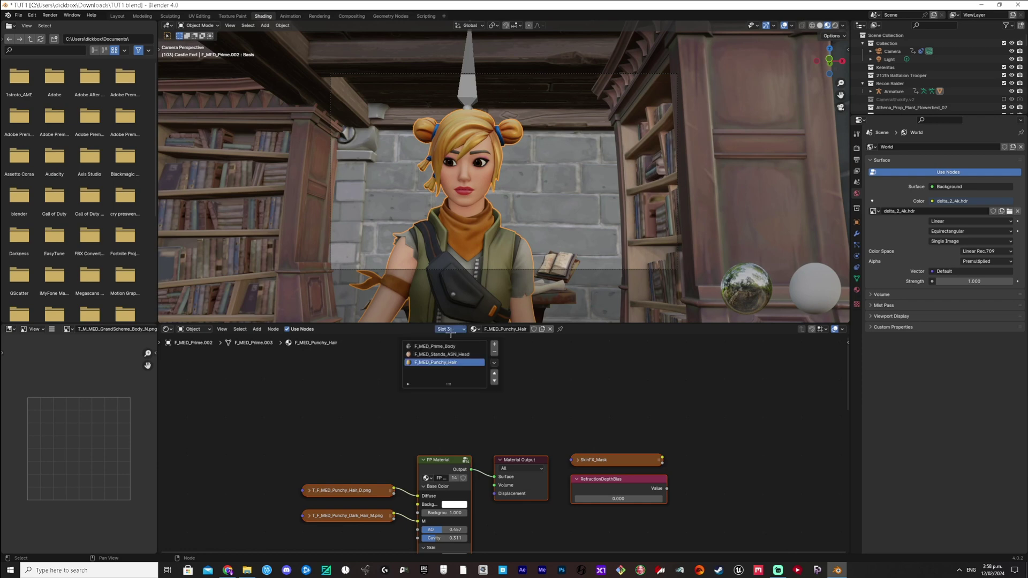
pyautogui.click(442, 347)
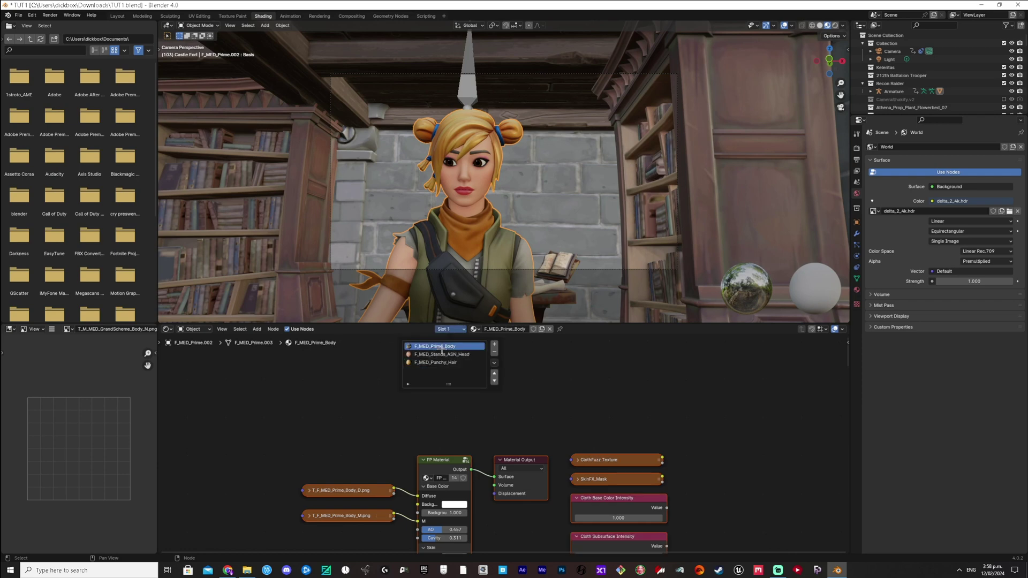
# - Copy the folder path of the T_F_MED_Prime_Body_D.png texture and open that folder in File Explorer
pyautogui.click(313, 490)
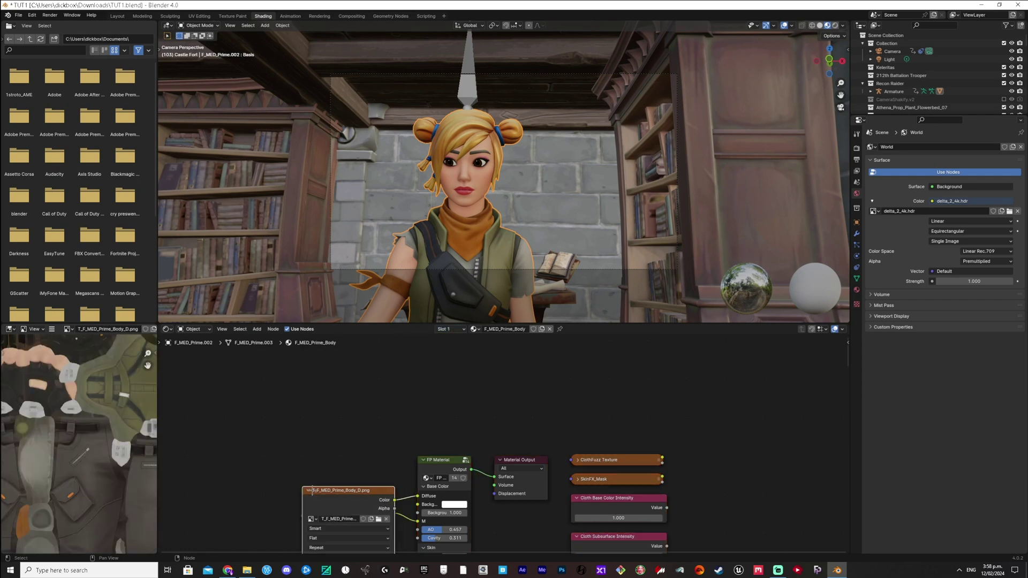
pyautogui.click(379, 519)
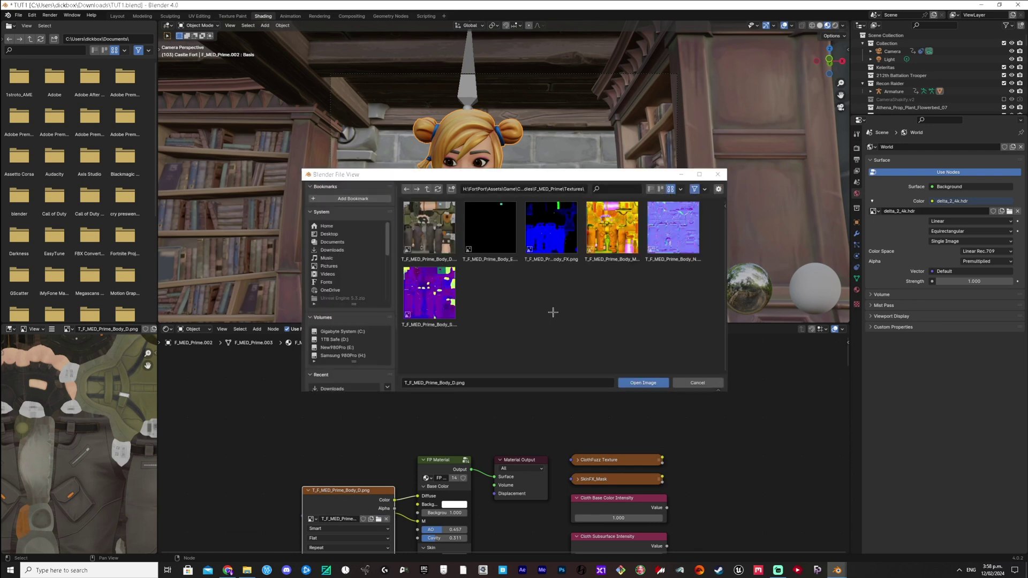
pyautogui.click(570, 188)
pyautogui.hotkey('ctrl', 'c')
pyautogui.click(247, 570)
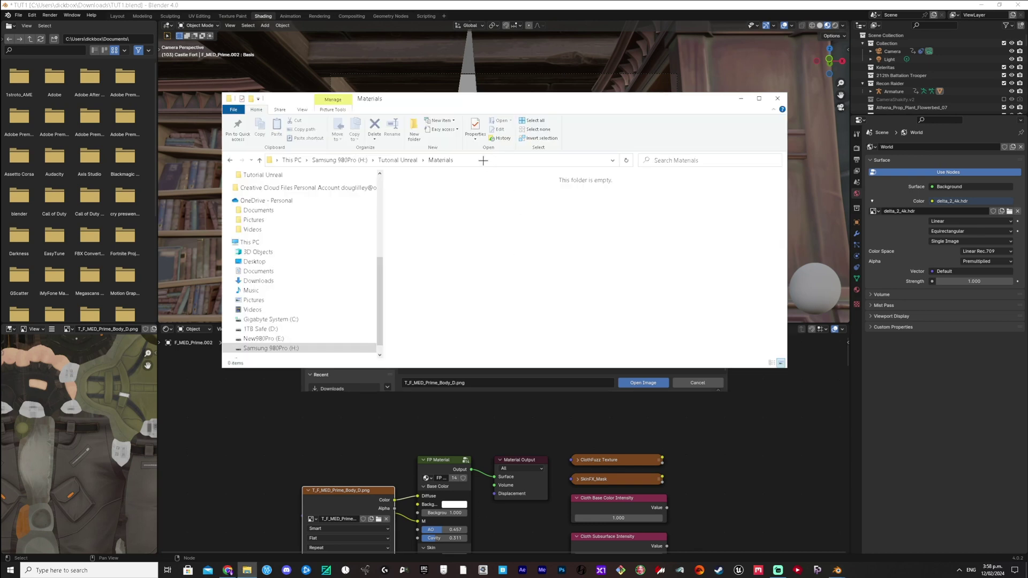
pyautogui.click(483, 161)
pyautogui.hotkey('ctrl', 'v')
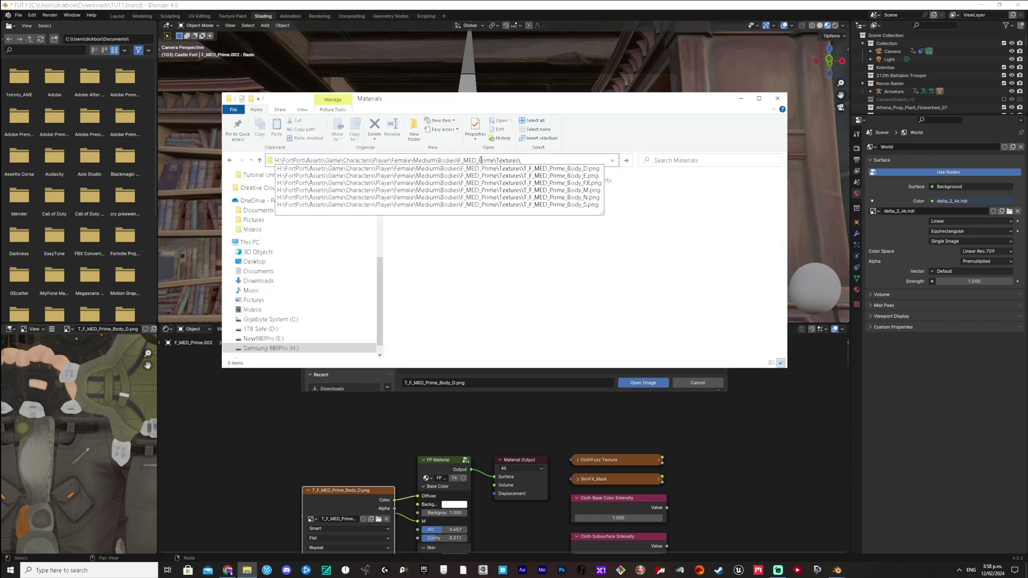
pyautogui.press('Return')
# - Copy all the F_MED_Prime body textures into the Materials folder and cancel Blender's image browser
pyautogui.moveTo(669, 276); pyautogui.dragTo(414, 189)
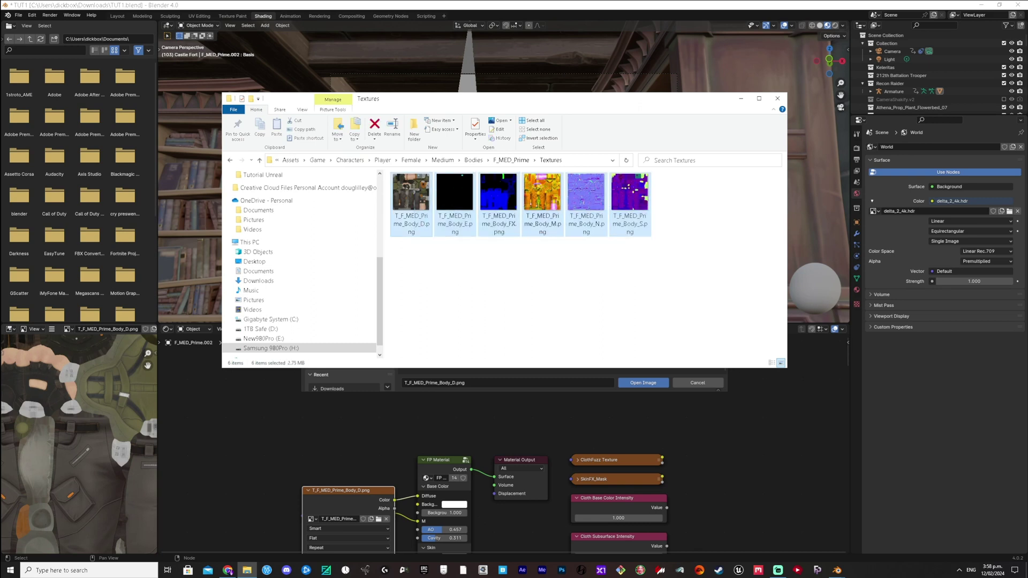
pyautogui.rightClick(414, 188)
pyautogui.click(433, 350)
pyautogui.click(230, 160)
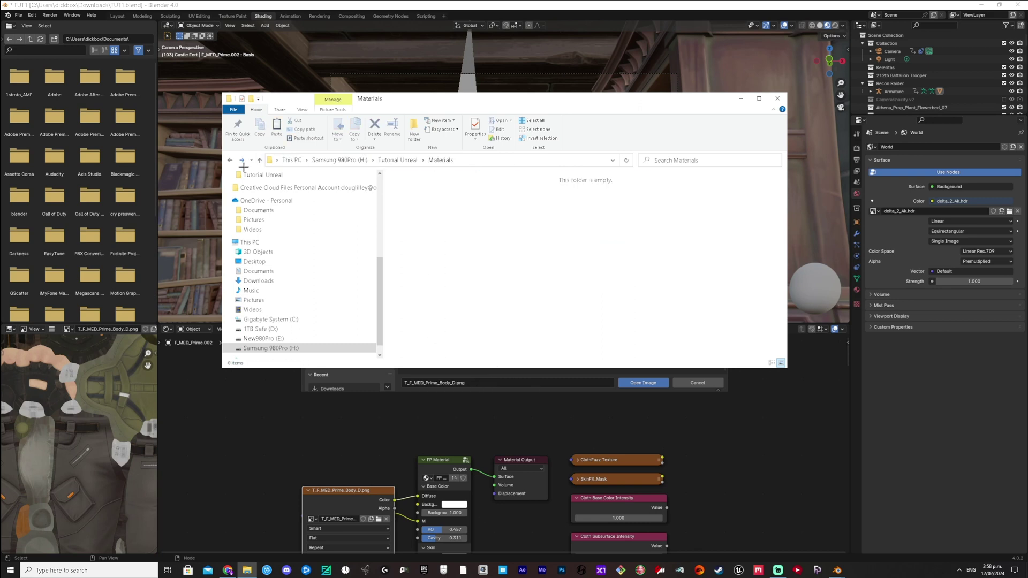
pyautogui.rightClick(465, 215)
pyautogui.click(505, 275)
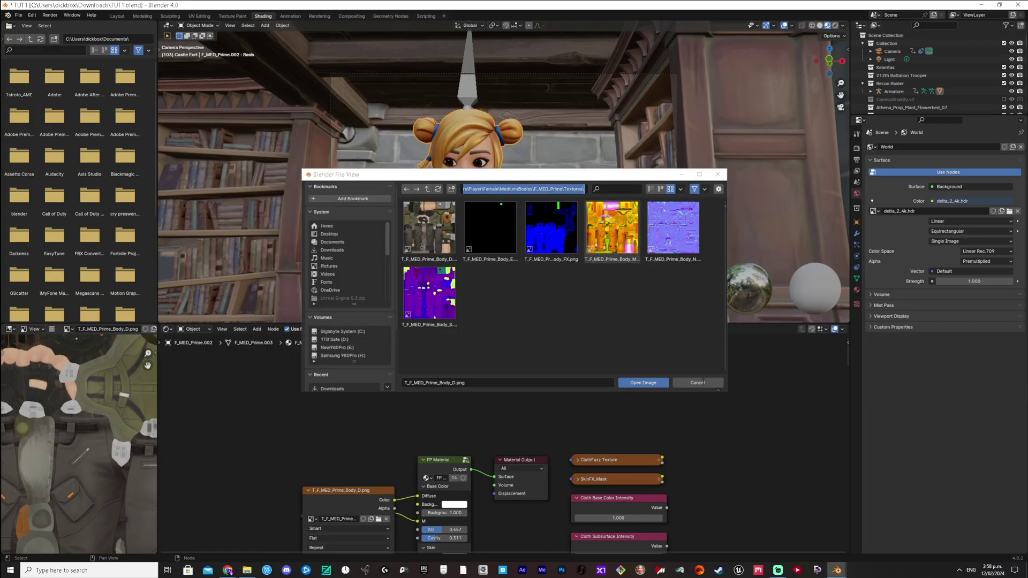
pyautogui.click(698, 382)
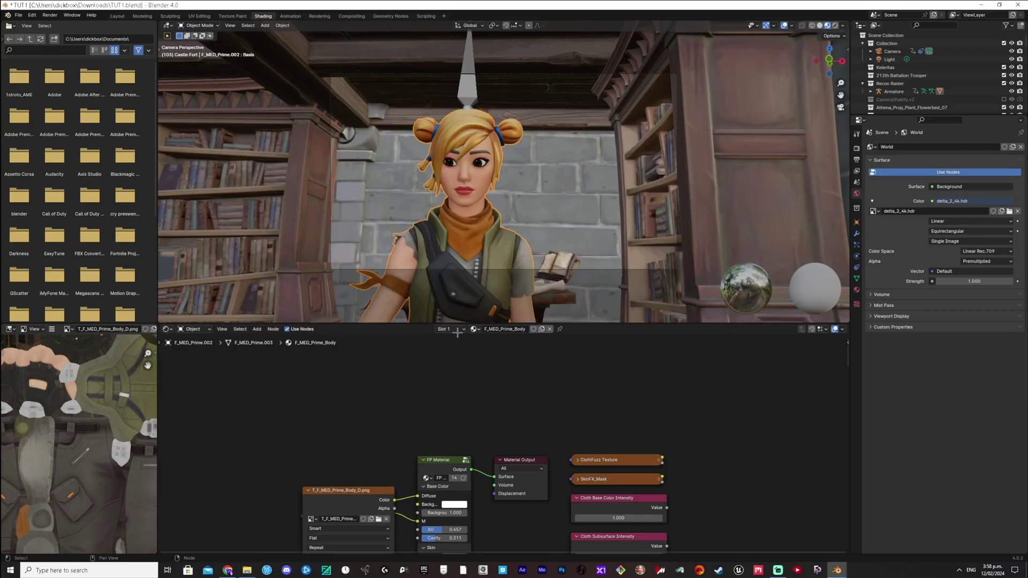
# - Show the F_MED_Stands_ASN_Head material and copy the folder path of its T_F_Med_Stands_ASN_Head_D.png texture
pyautogui.click(452, 329)
pyautogui.click(444, 358)
pyautogui.click(309, 490)
pyautogui.click(379, 519)
pyautogui.click(564, 189)
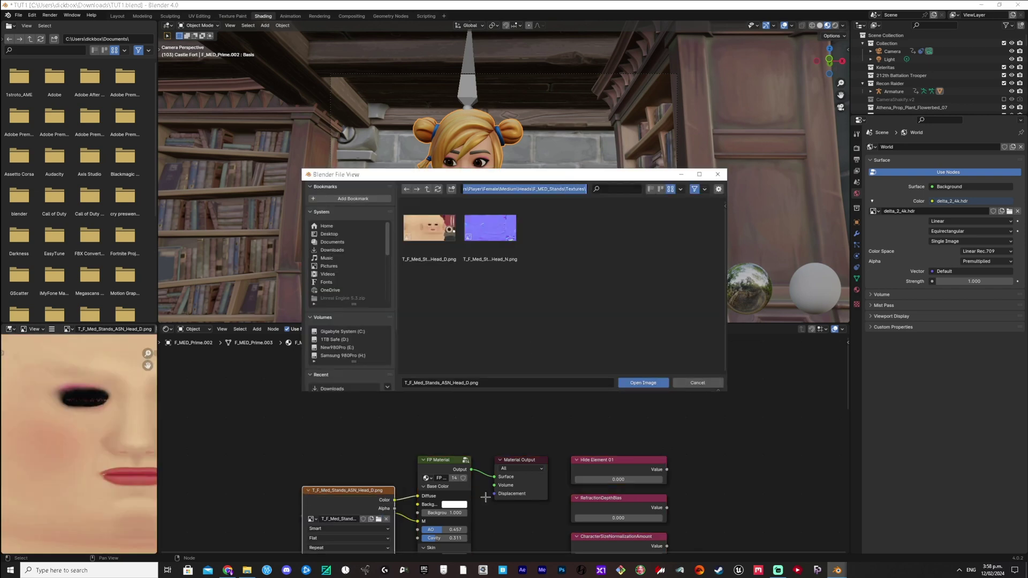
# - Open the F_MED_Stands texture folder in File Explorer and copy the head textures
pyautogui.click(247, 570)
pyautogui.click(475, 160)
pyautogui.hotkey('ctrl', 'v')
pyautogui.press('Return')
pyautogui.moveTo(503, 300); pyautogui.dragTo(411, 192)
pyautogui.rightClick(410, 191)
pyautogui.click(444, 345)
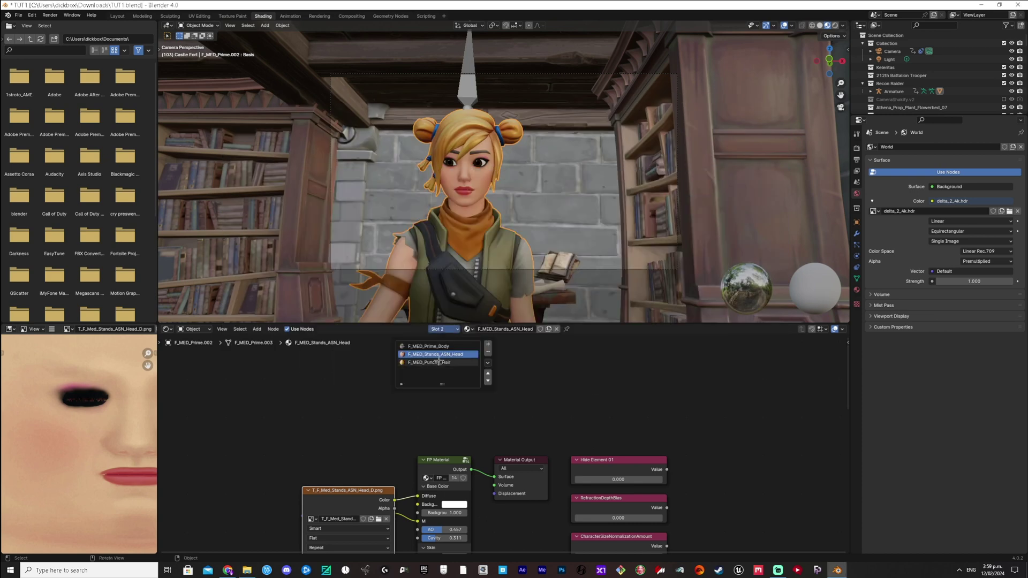
# - Show the F_MED_Punchy_Hair material and copy the folder path of its T_F_MED_Punchy_Hair_D.png texture
pyautogui.click(437, 362)
pyautogui.click(308, 491)
pyautogui.click(379, 519)
pyautogui.click(562, 189)
pyautogui.click(698, 381)
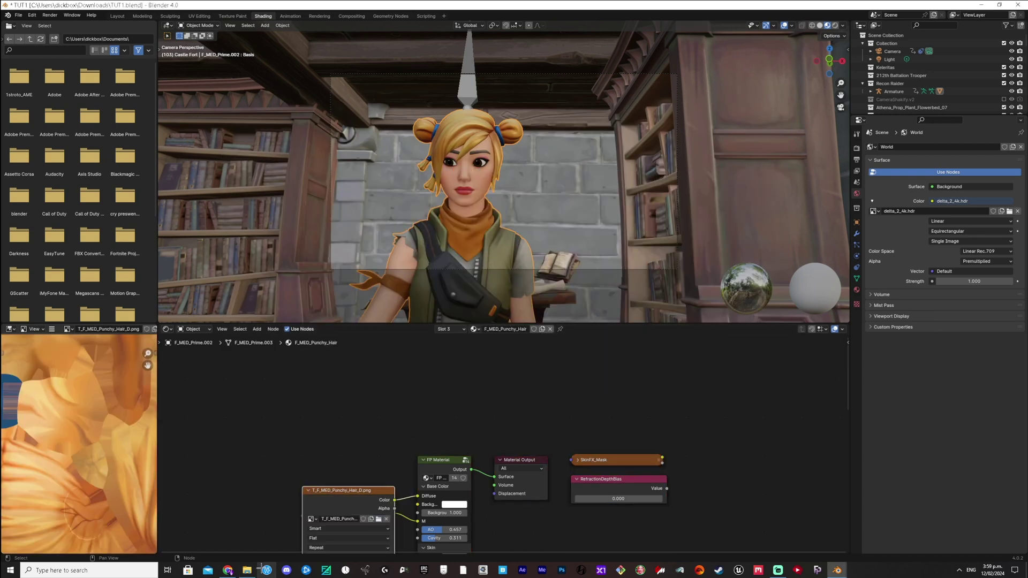
# - Open the F_MED_Punchy texture folder in File Explorer and copy all its hair textures into the Materials folder
pyautogui.click(246, 570)
pyautogui.click(530, 159)
pyautogui.hotkey('ctrl', 'v')
pyautogui.press('Return')
pyautogui.moveTo(533, 252); pyautogui.dragTo(410, 187)
pyautogui.rightClick(409, 183)
pyautogui.click(434, 346)
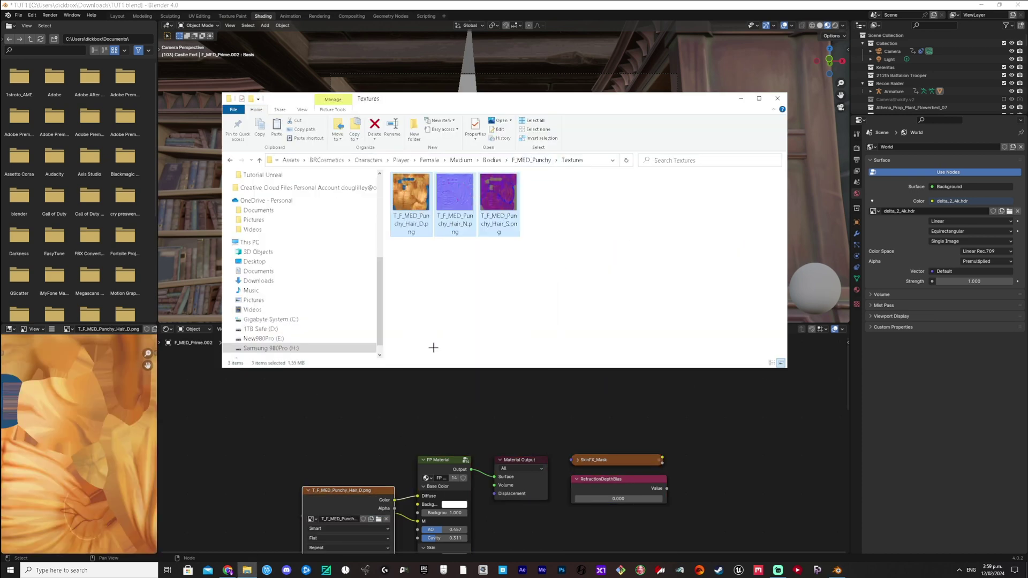
pyautogui.hotkey('alt', 'Left')
pyautogui.rightClick(462, 292)
pyautogui.click(484, 355)
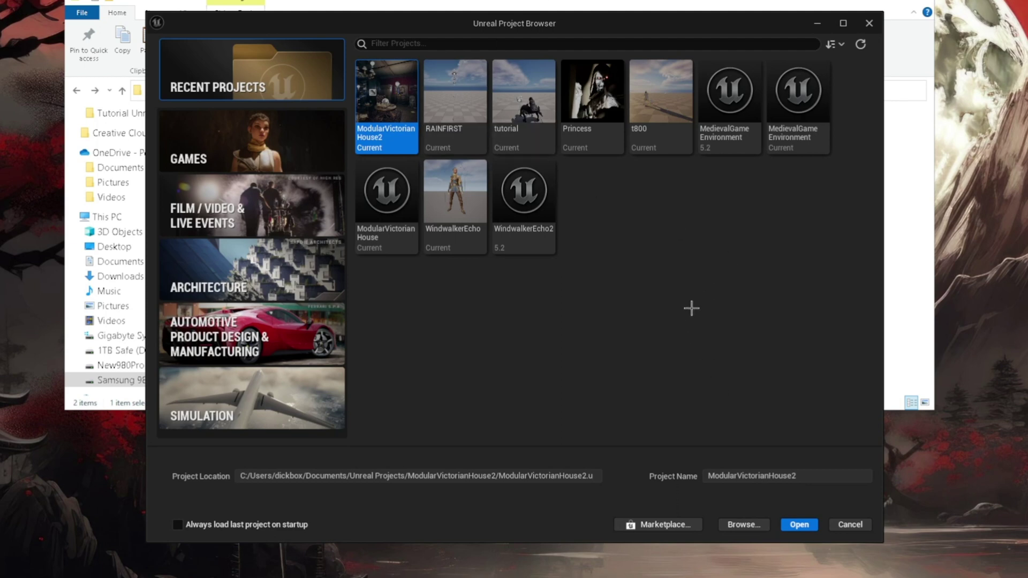
# - In the Unreal Project Browser, create a Games project named tutorialpt2 from the Third Person template
pyautogui.click(232, 139)
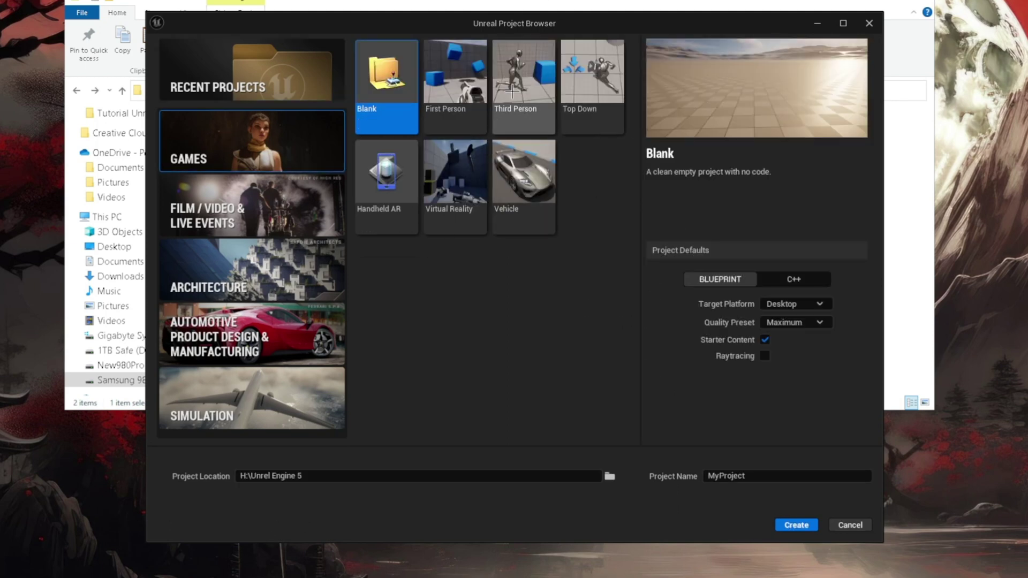
pyautogui.click(504, 79)
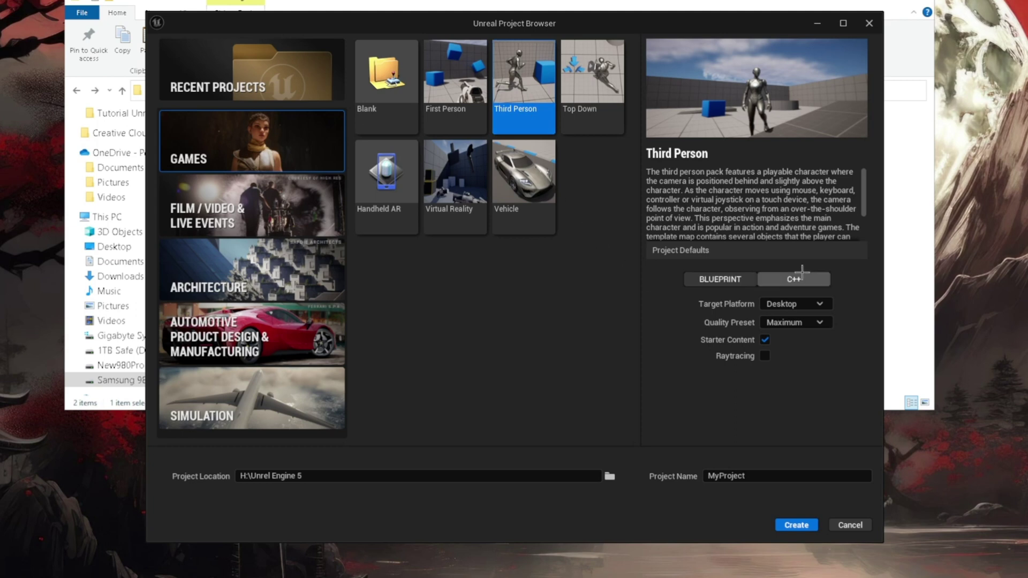
pyautogui.click(761, 476)
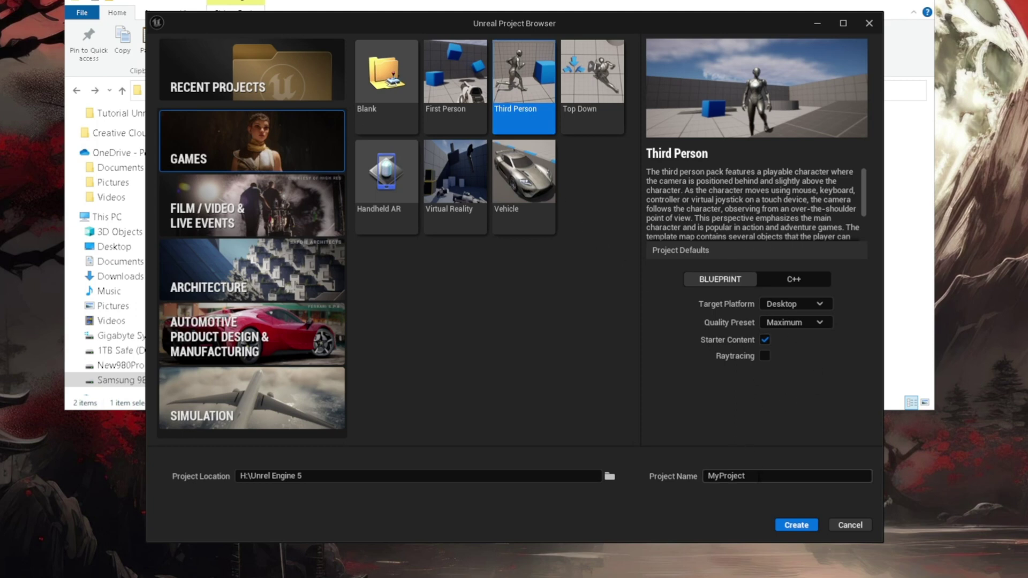
pyautogui.moveTo(759, 476); pyautogui.dragTo(695, 476)
pyautogui.write('tutorial')
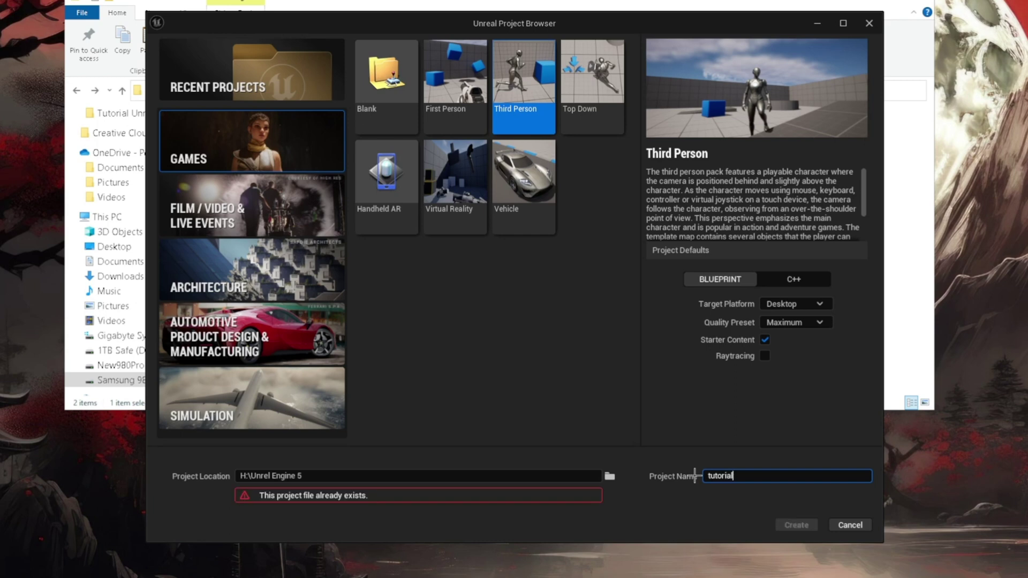
pyautogui.write('pt2')
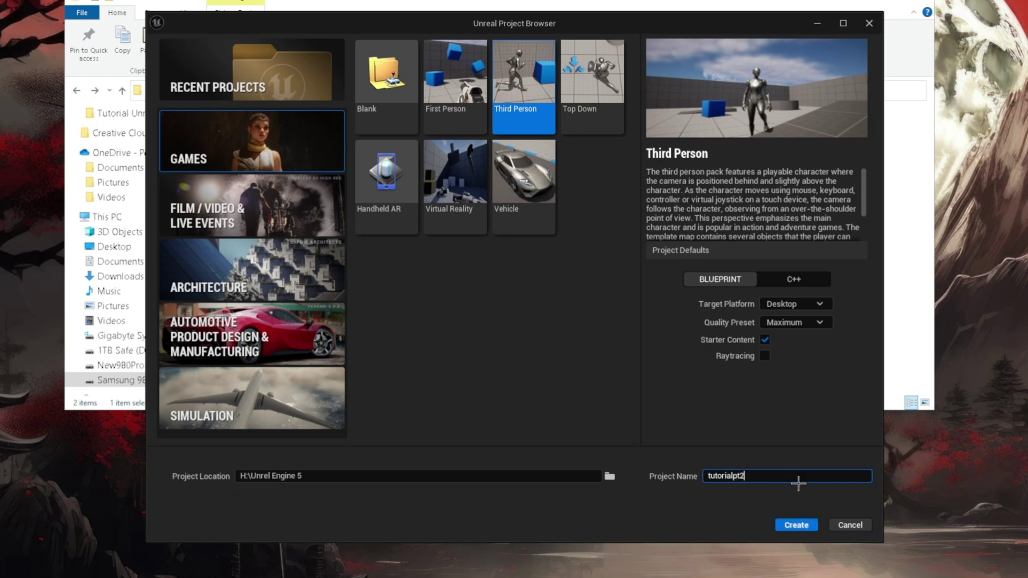
pyautogui.click(797, 525)
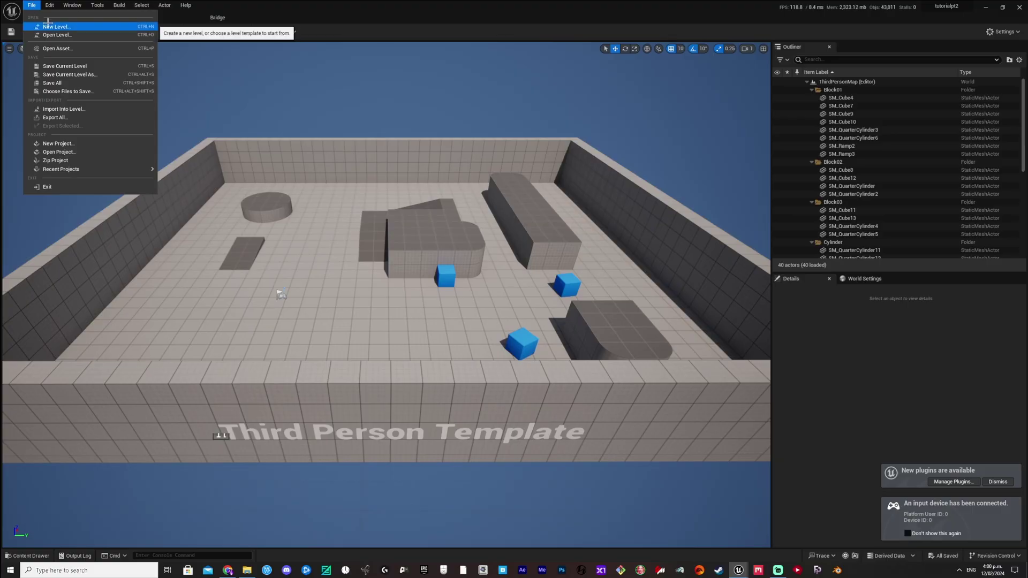
# - Create a new level from the Basic template
pyautogui.click(60, 26)
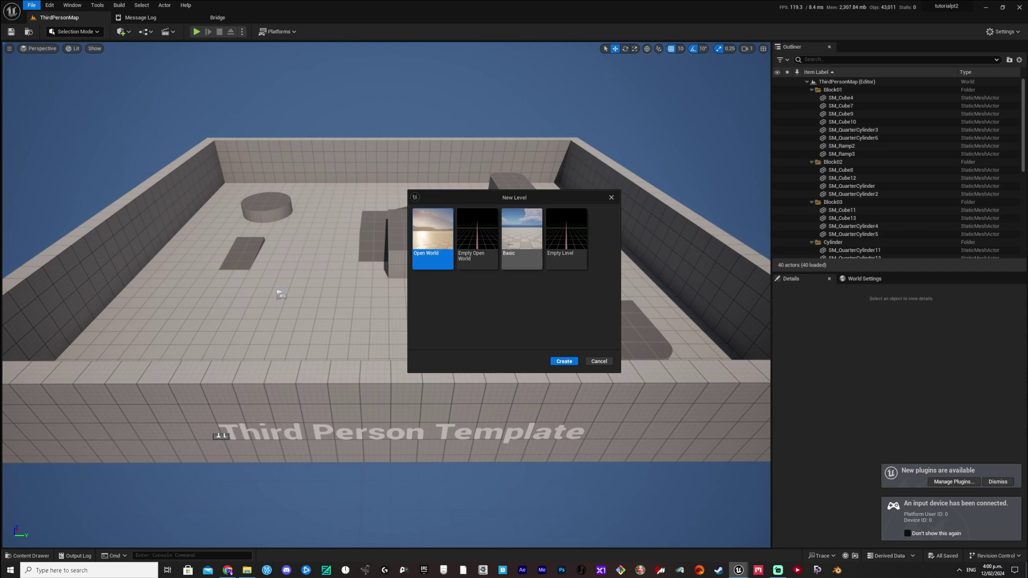
pyautogui.click(528, 240)
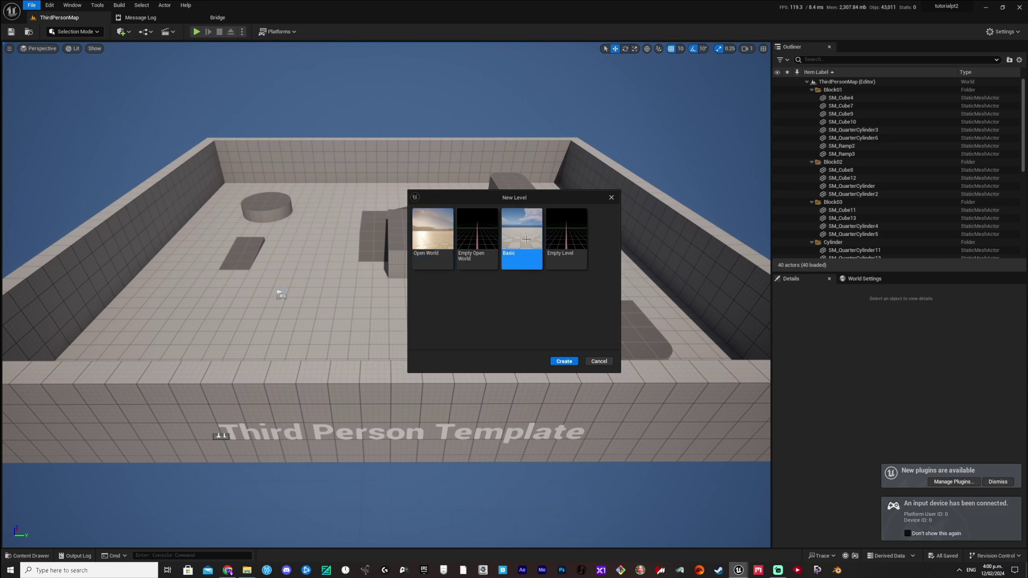
pyautogui.click(563, 361)
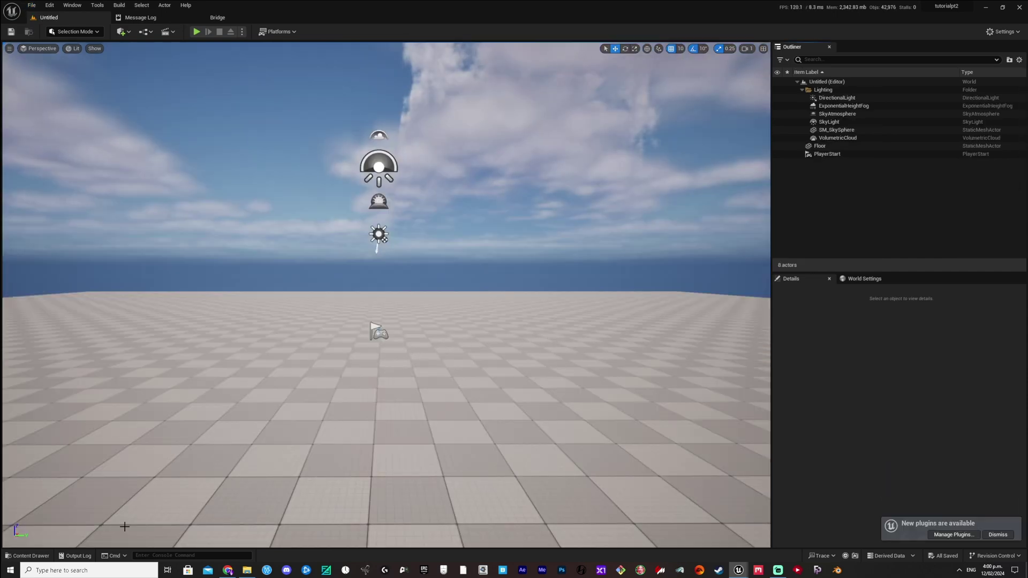
# - Create a folder named tutorialFBX inside the project's Characters folder and open it
pyautogui.click(26, 552)
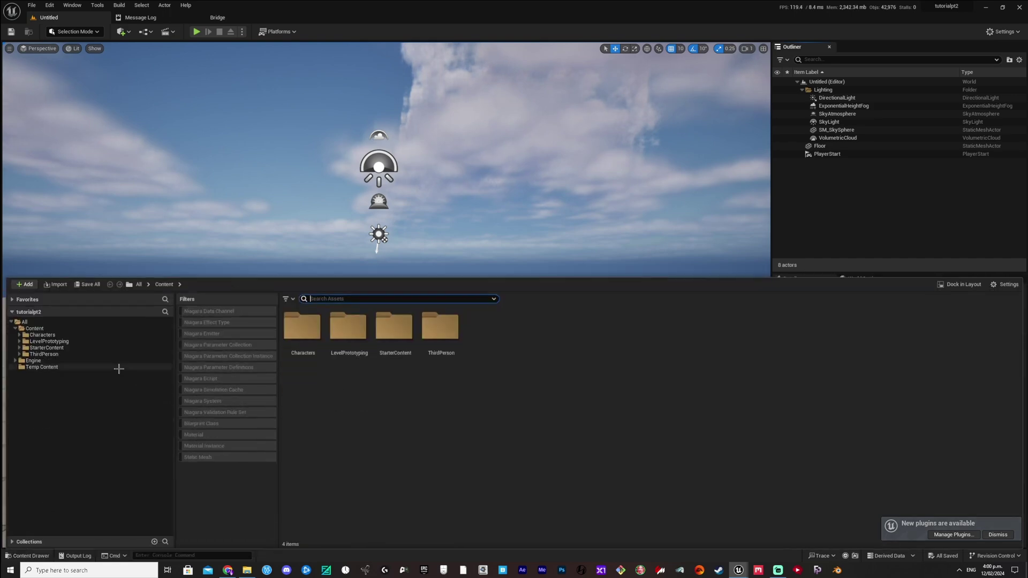
pyautogui.doubleClick(313, 326)
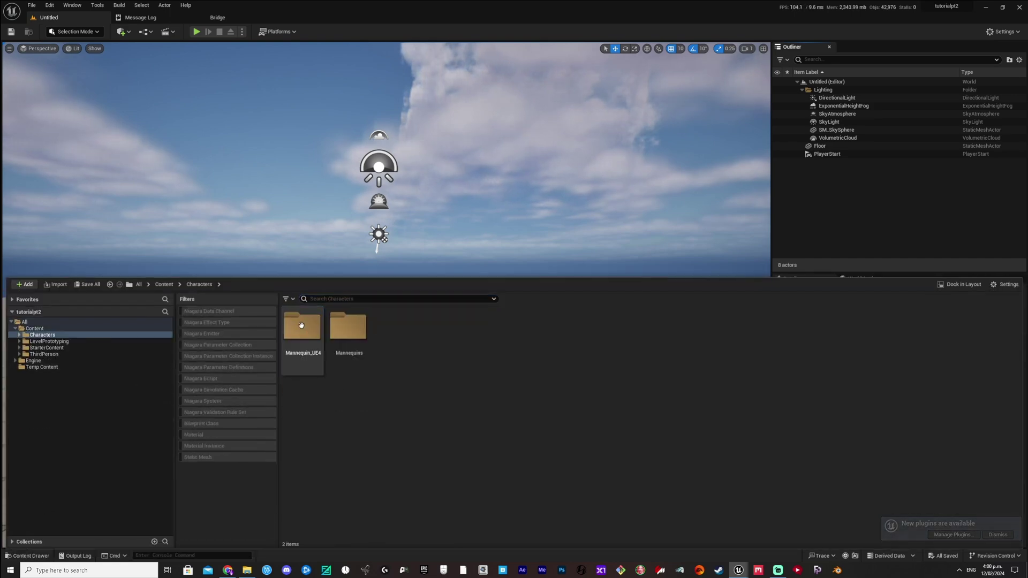
pyautogui.rightClick(466, 357)
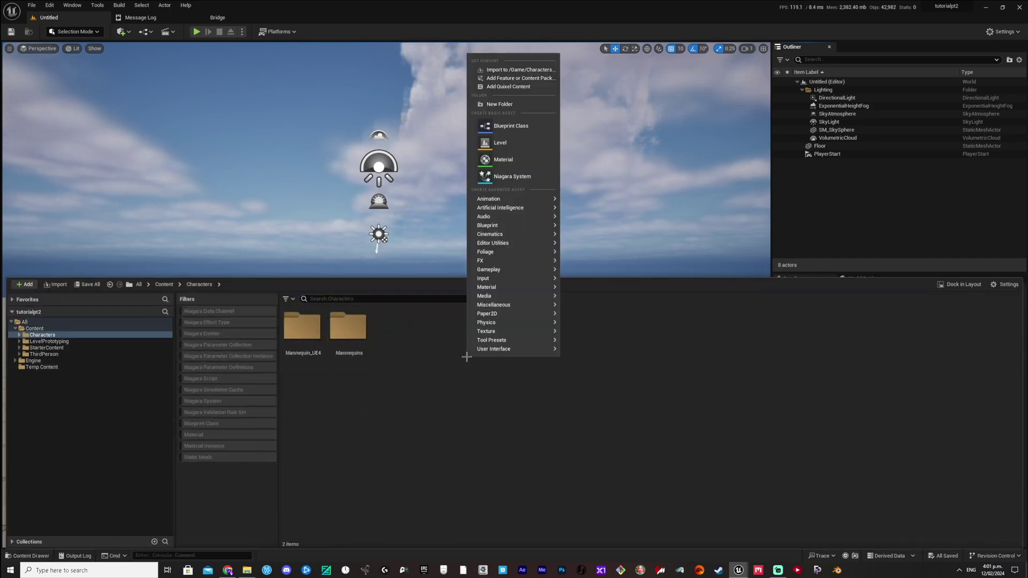
pyautogui.click(533, 104)
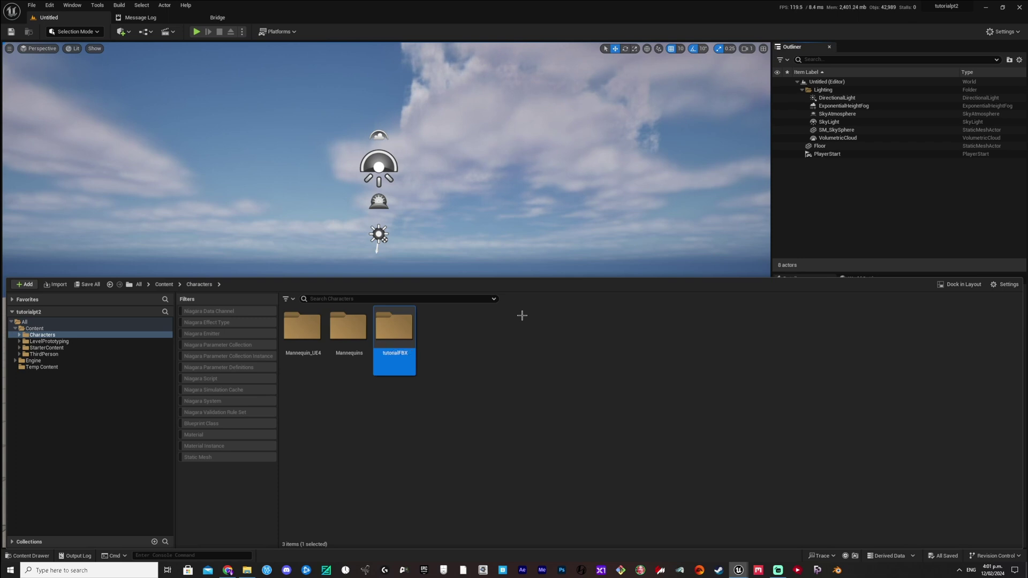
pyautogui.doubleClick(382, 330)
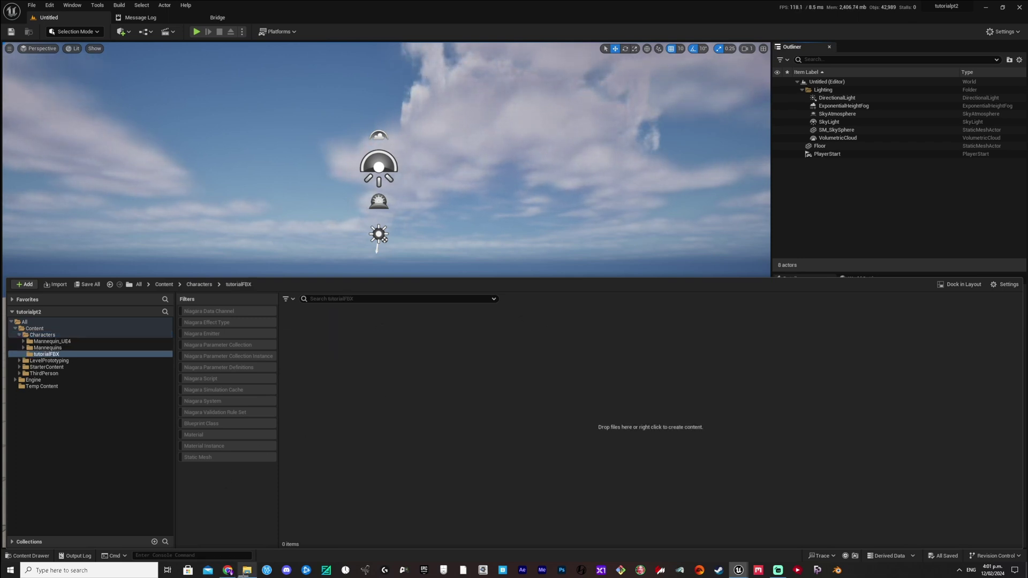
# - Import Walking (1).fbx from the Tutorial Unreal folder as a skeletal mesh with Import Animations enabled, and close the message log
pyautogui.click(246, 570)
pyautogui.moveTo(418, 206); pyautogui.dragTo(397, 449)
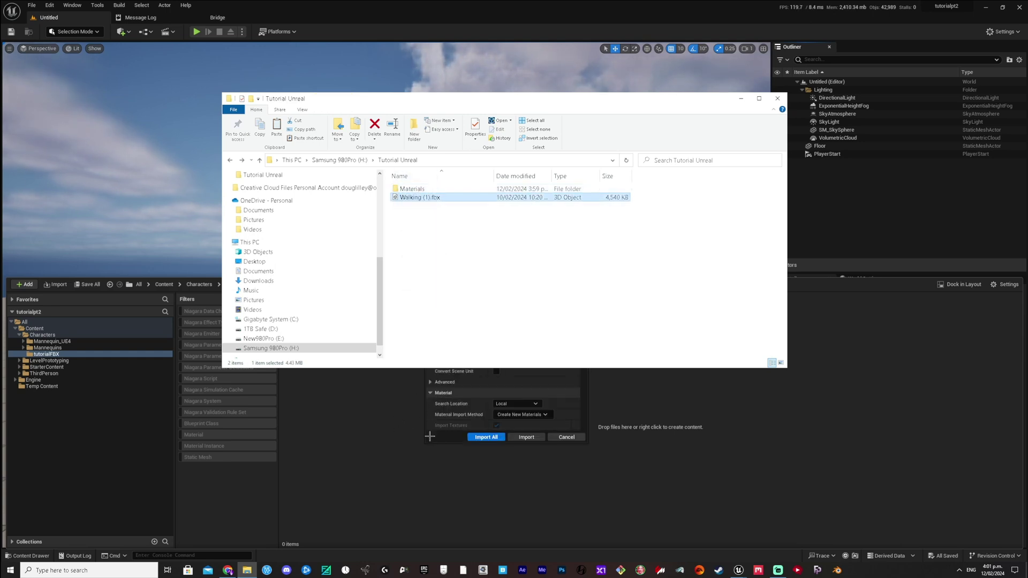
pyautogui.click(429, 437)
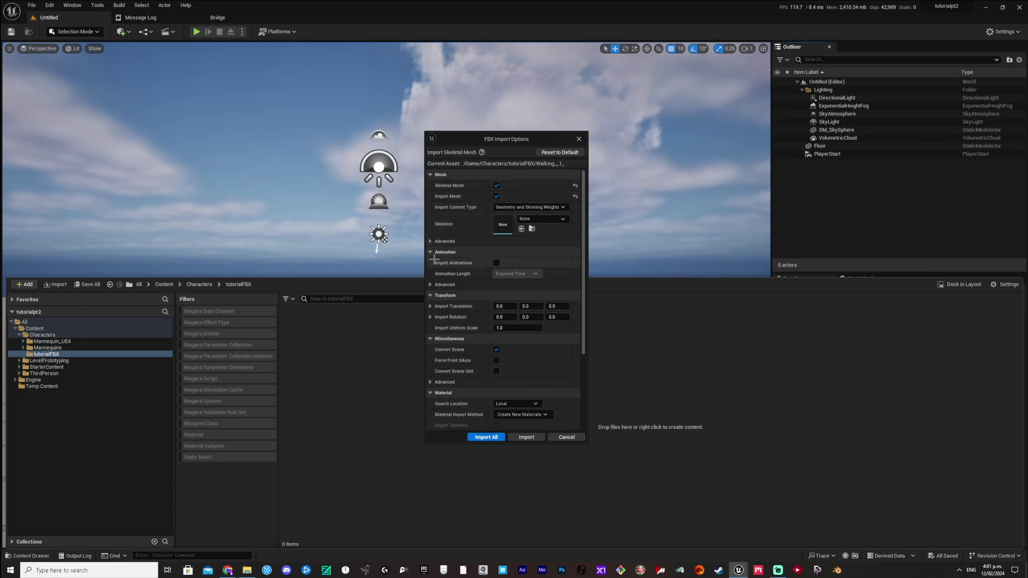
pyautogui.click(496, 262)
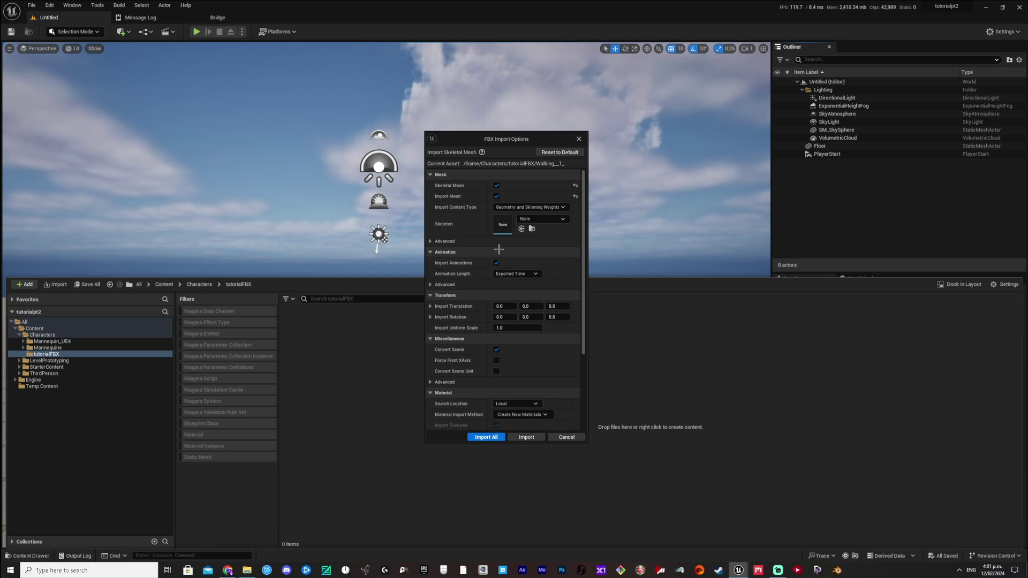
pyautogui.click(431, 242)
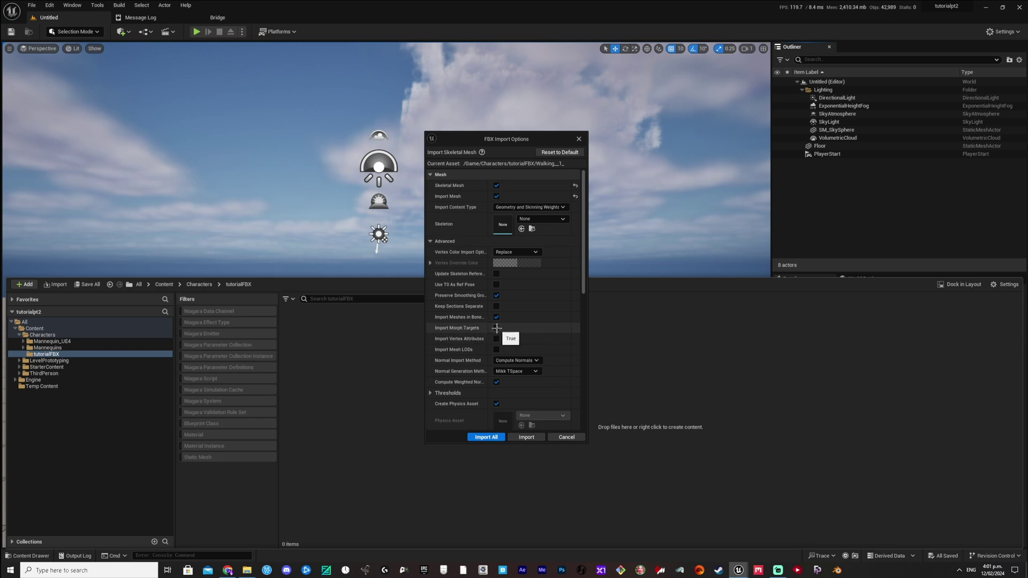
pyautogui.click(486, 437)
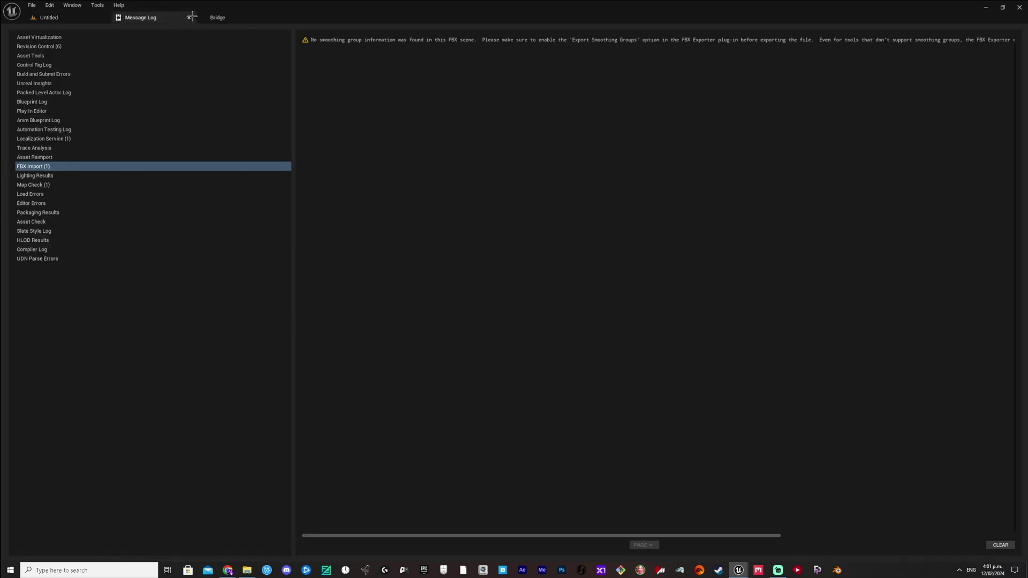
pyautogui.click(190, 17)
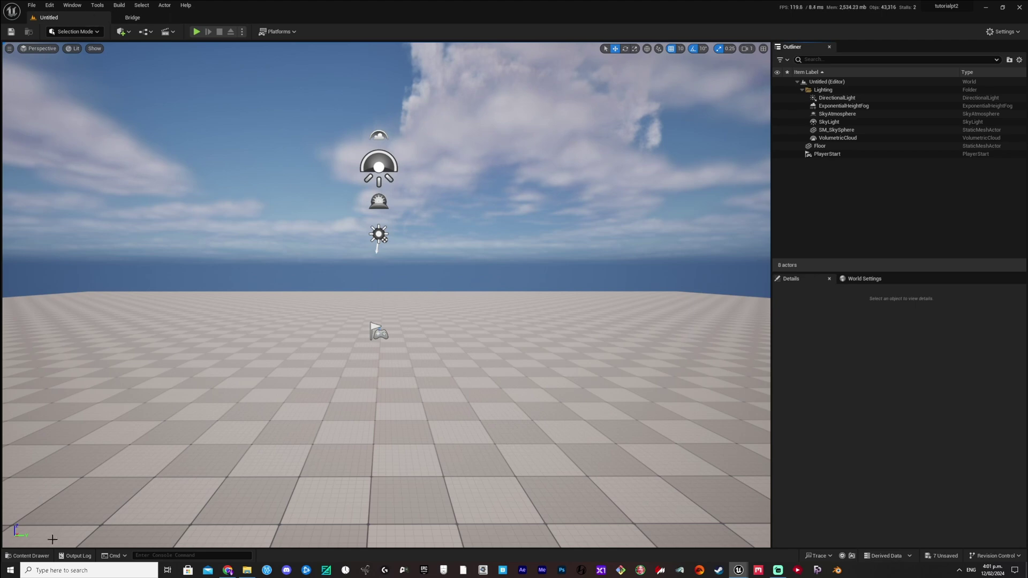
# - Import all the PNG textures from the Tutorial Unreal Materials folder into the tutorialFBX folder
pyautogui.click(27, 556)
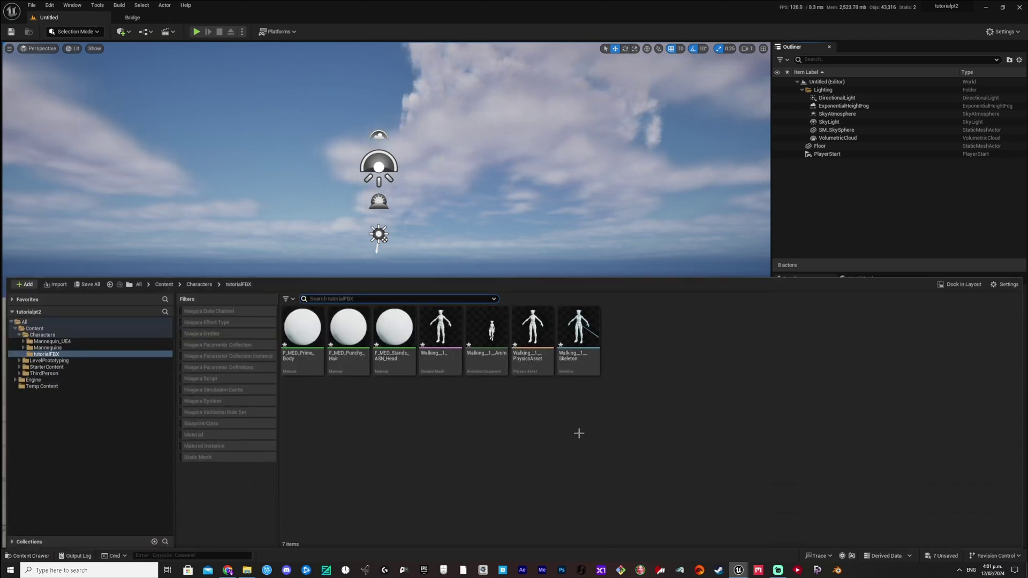
pyautogui.click(239, 571)
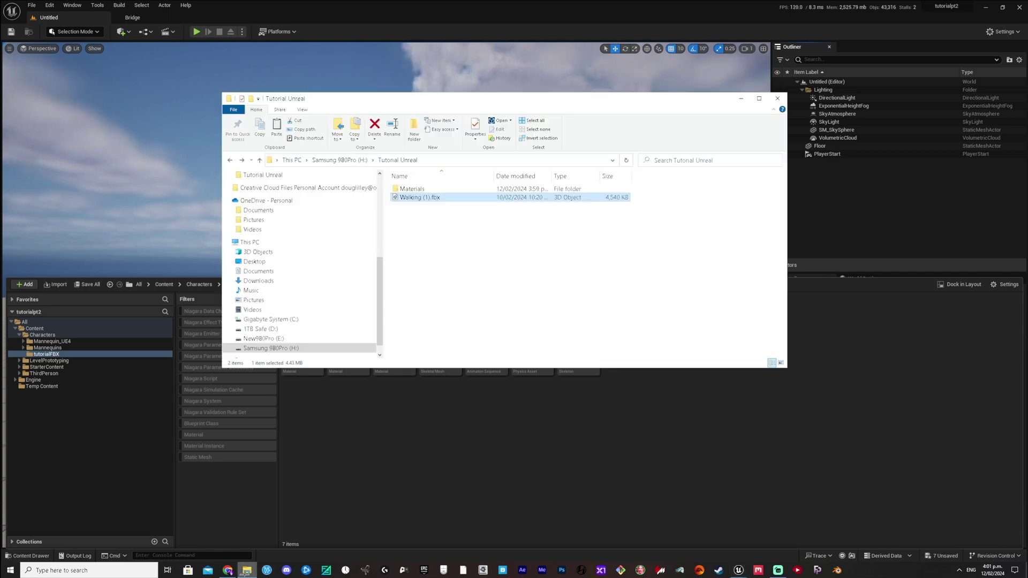
pyautogui.doubleClick(432, 187)
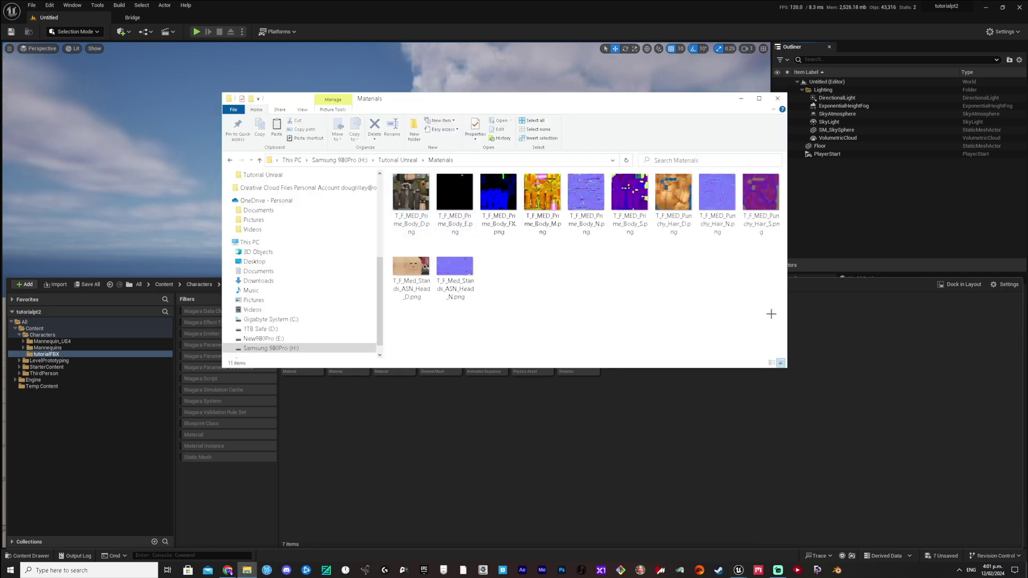
pyautogui.moveTo(771, 331); pyautogui.dragTo(396, 176)
pyautogui.moveTo(467, 186); pyautogui.dragTo(408, 476)
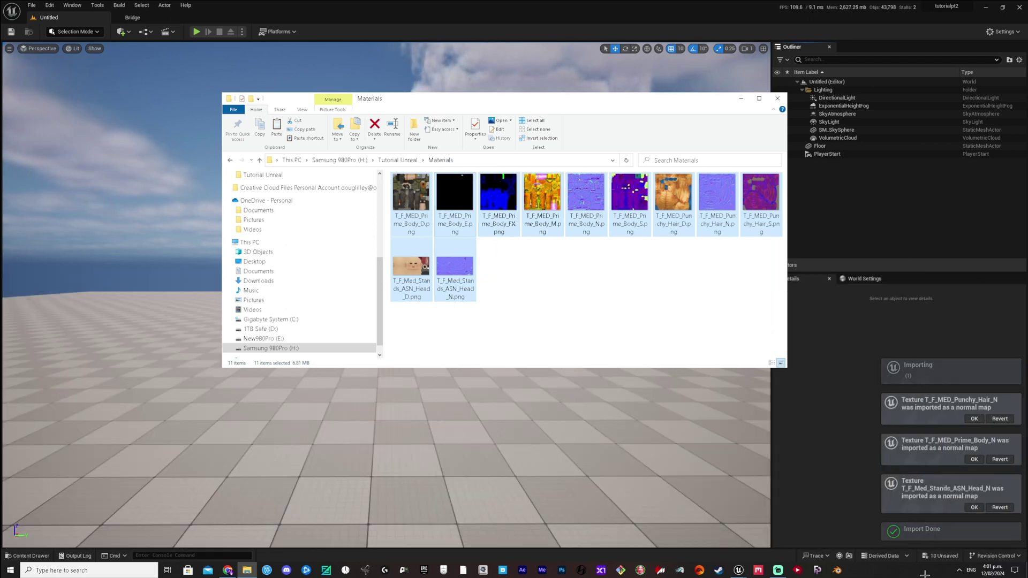
pyautogui.click(744, 99)
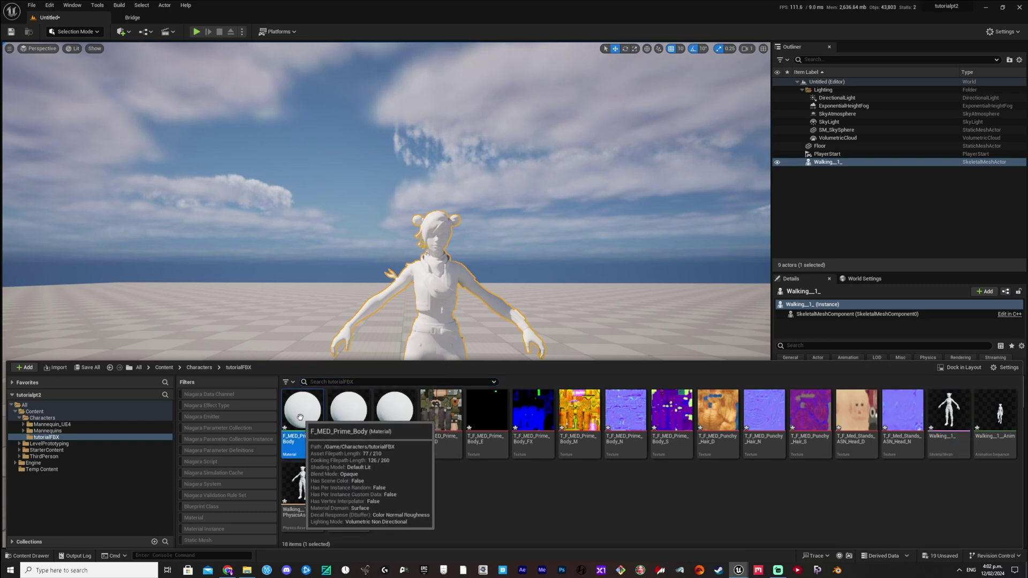
# - Open the F_MED_Prime_Body material and delete its Param node
pyautogui.doubleClick(300, 417)
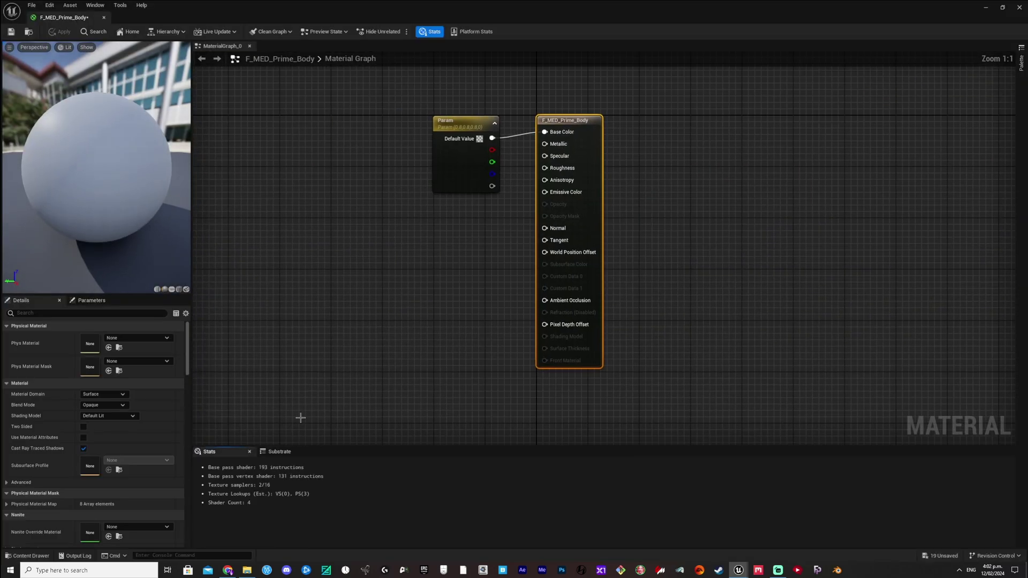
pyautogui.click(493, 133)
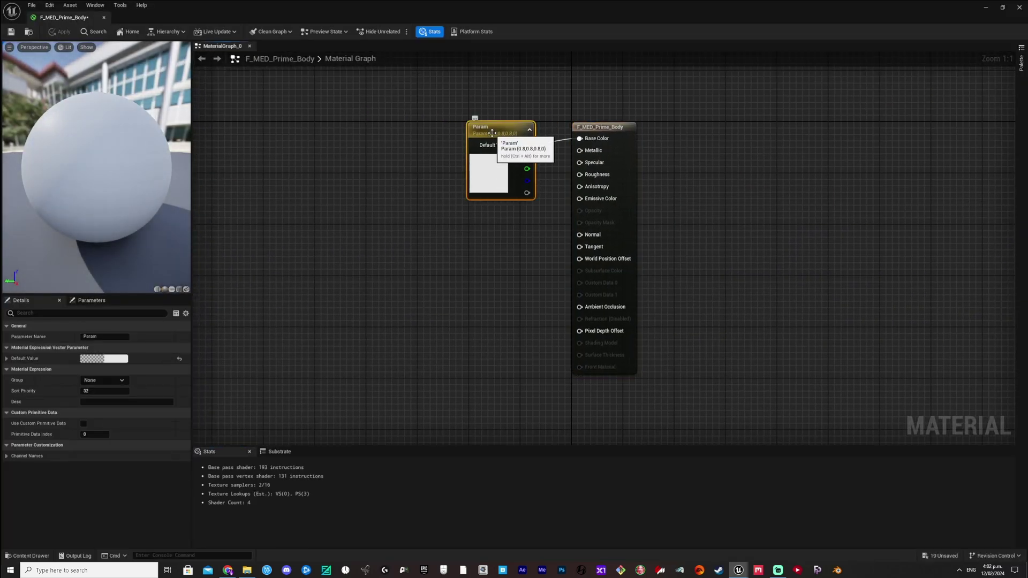
pyautogui.press('Delete')
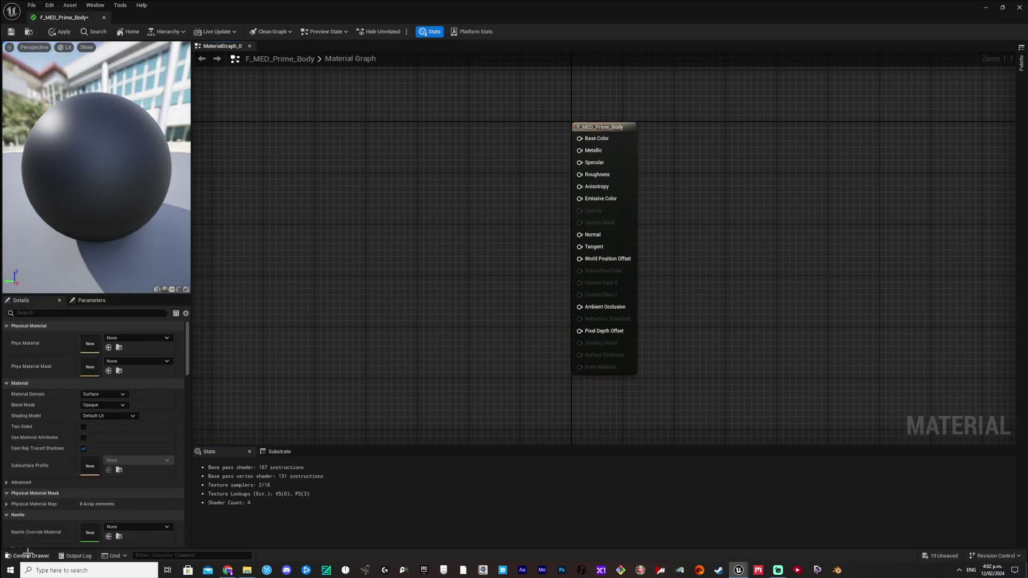
# - Add the six T_F_MED_Prime_Body textures to the material graph and connect the D texture's RGB output to Base Color
pyautogui.click(24, 555)
pyautogui.click(438, 465)
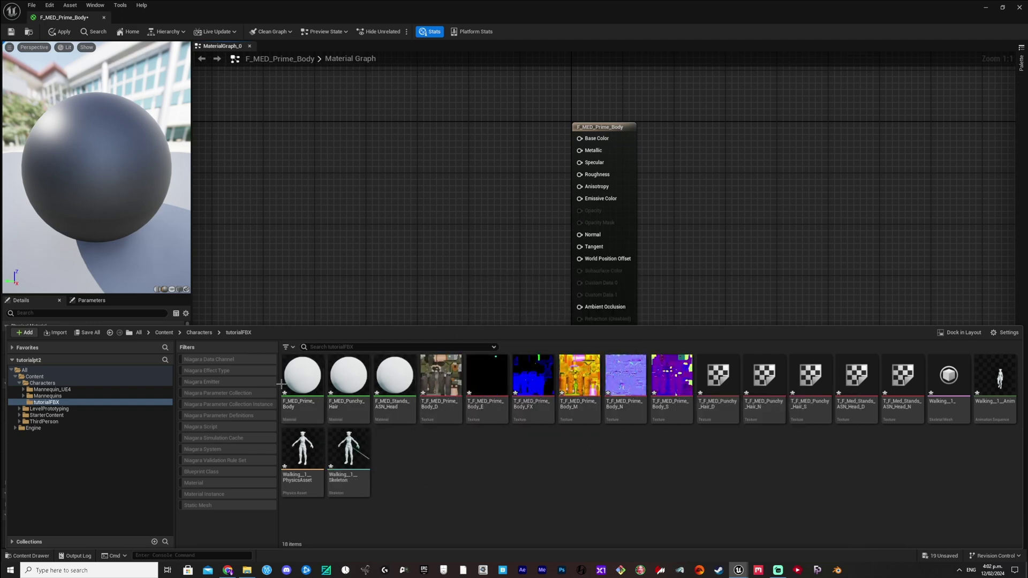
pyautogui.click(446, 393)
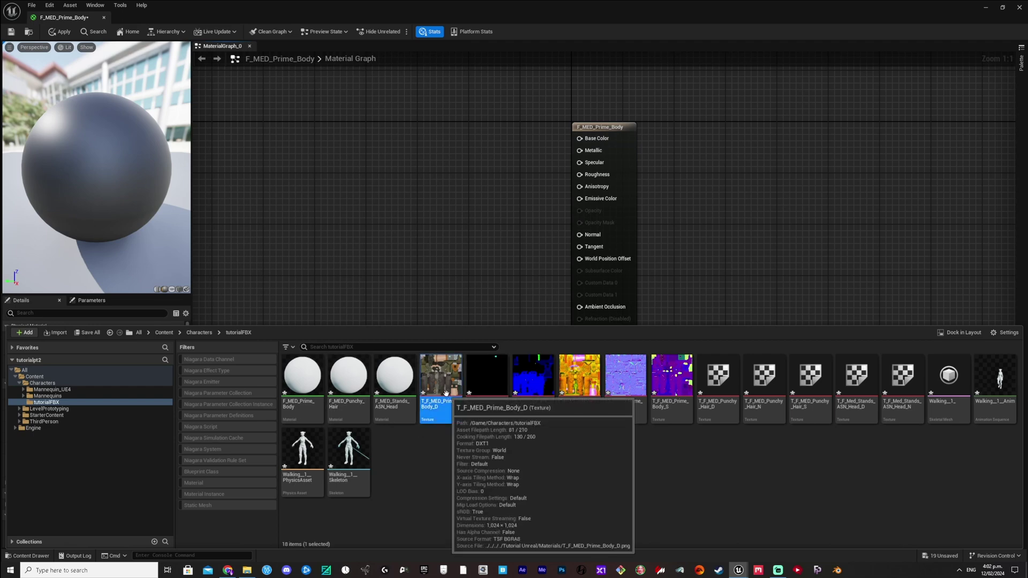
pyautogui.keyDown('shift'); pyautogui.click(656, 386); pyautogui.keyUp('shift')
pyautogui.moveTo(656, 385); pyautogui.dragTo(579, 138)
pyautogui.moveTo(319, 97); pyautogui.dragTo(273, 78)
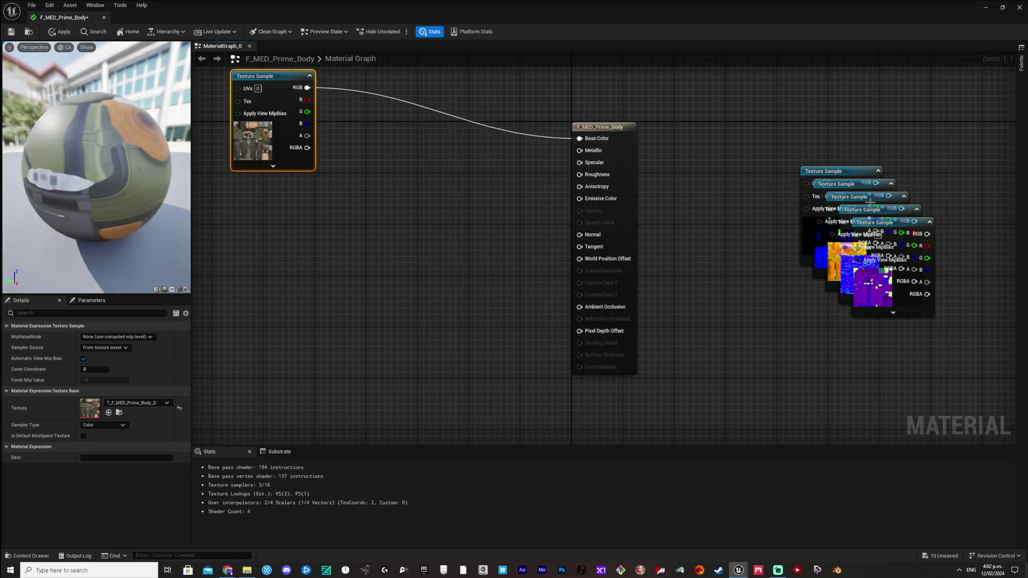
# - Connect the T_F_MED_Prime_Body_E texture's RGB output to Emissive Color and delete the T_F_MED_Prime_Body_FX sample
pyautogui.moveTo(840, 168); pyautogui.dragTo(277, 187)
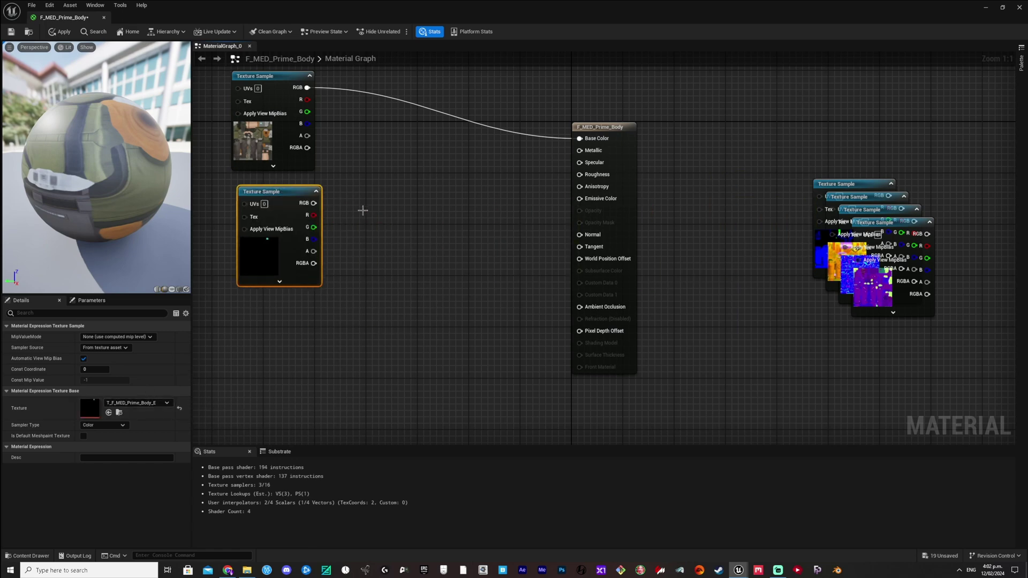
pyautogui.moveTo(504, 212); pyautogui.dragTo(584, 199)
pyautogui.moveTo(857, 183); pyautogui.dragTo(280, 315)
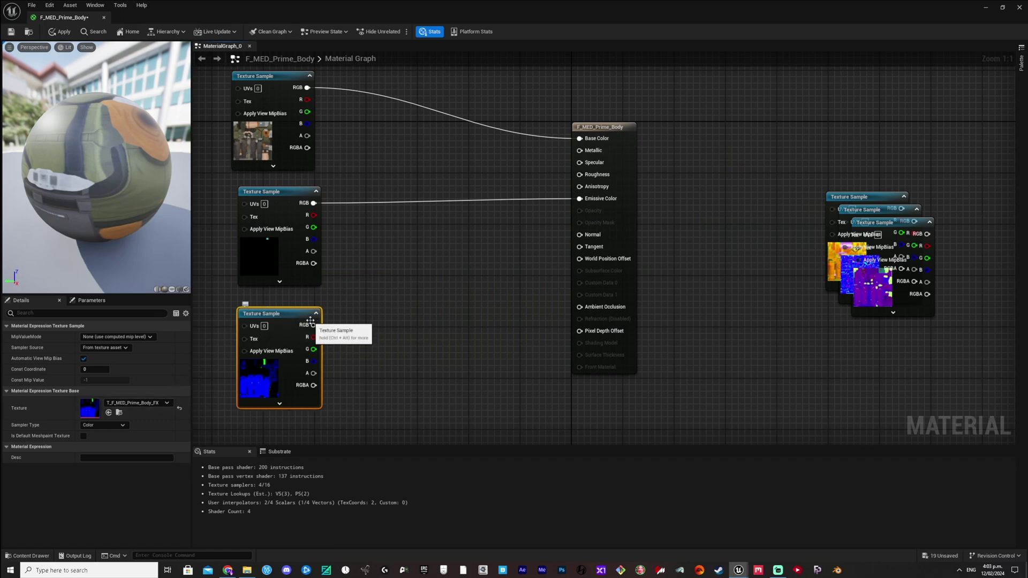
pyautogui.press('Delete')
# - Connect the T_F_MED_Prime_Body_M texture's RGB output to Metallic and the T_F_MED_Prime_Body_N texture's to Normal
pyautogui.moveTo(862, 196); pyautogui.dragTo(579, 150)
pyautogui.click(882, 208)
pyautogui.moveTo(883, 208); pyautogui.dragTo(580, 234)
pyautogui.moveTo(761, 172); pyautogui.dragTo(385, 165)
# - Connect the T_F_MED_Prime_Body_S texture's RGB output to Specular, then save and close the F_MED_Prime_Body material
pyautogui.click(879, 229)
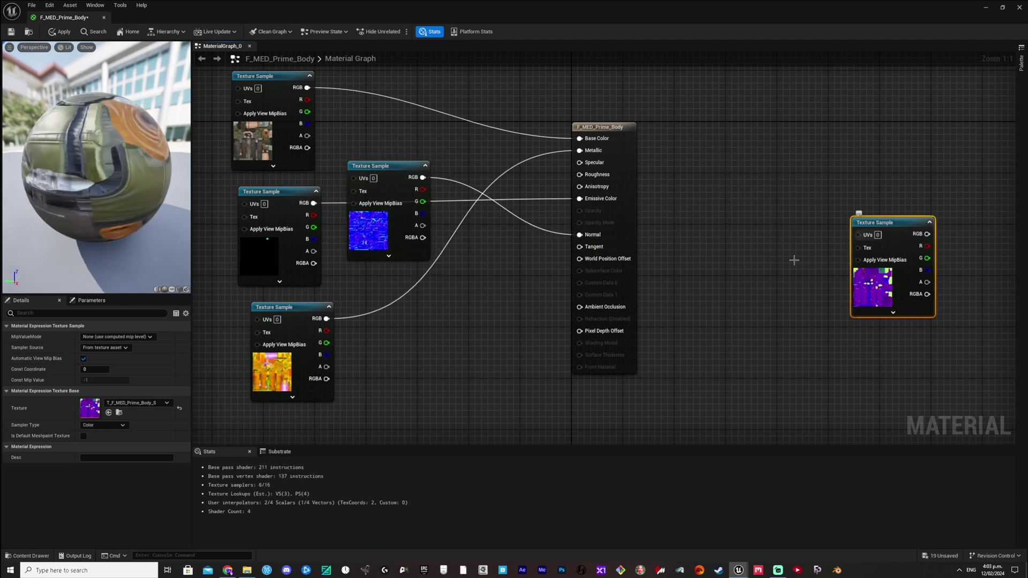
pyautogui.moveTo(931, 234); pyautogui.dragTo(845, 234, button='right')
pyautogui.moveTo(845, 234); pyautogui.dragTo(494, 162)
pyautogui.moveTo(809, 223); pyautogui.dragTo(352, 316)
pyautogui.click(11, 32)
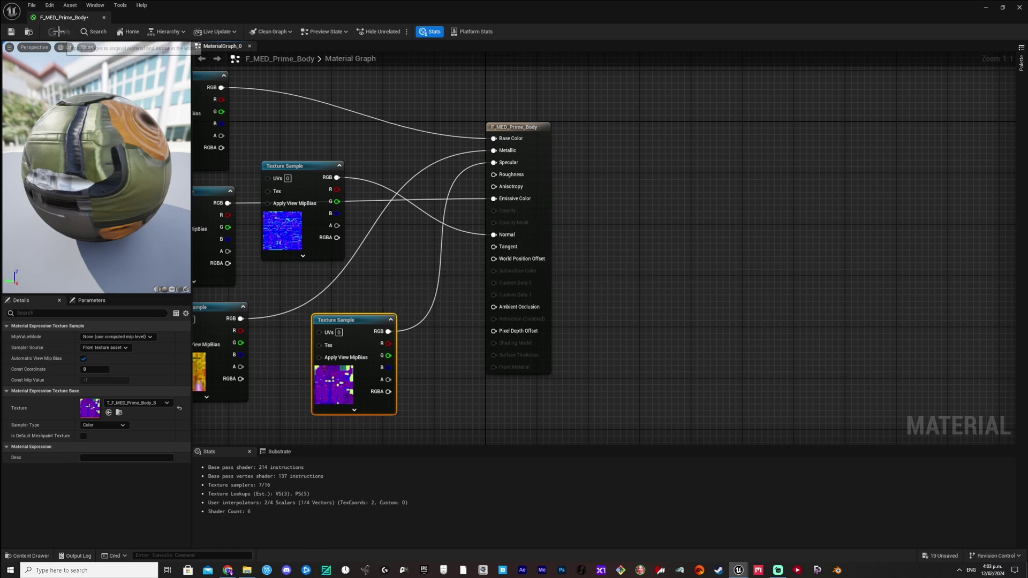
pyautogui.click(104, 18)
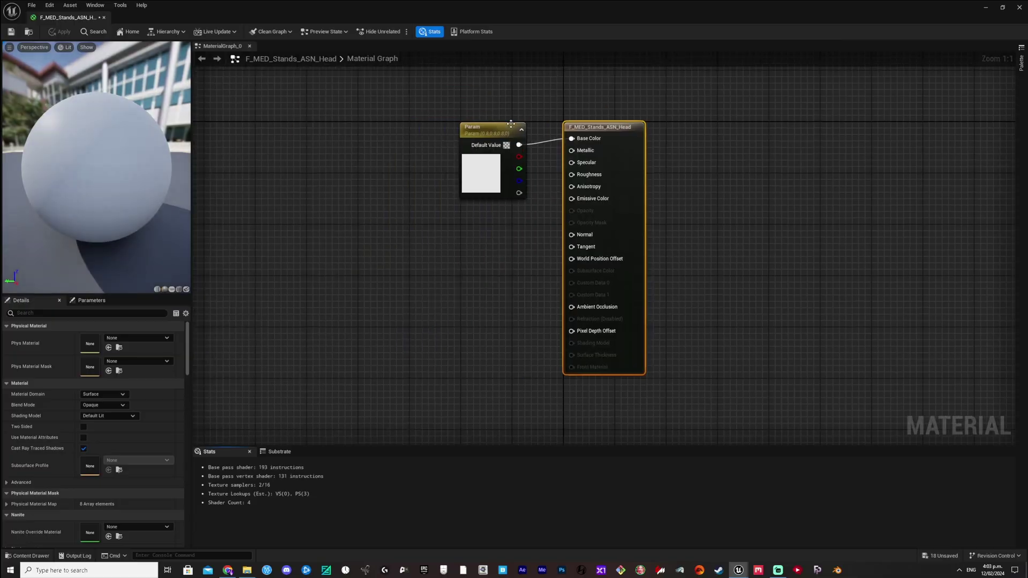
# - In the F_MED_Stands_ASN_Head material, delete the Param node and add the T_F_Med_Stands_ASN_Head D and N textures
pyautogui.press('Delete')
pyautogui.hotkey('ctrl', 'space')
pyautogui.click(857, 385)
pyautogui.keyDown('ctrl'); pyautogui.click(901, 415); pyautogui.keyUp('ctrl')
pyautogui.moveTo(902, 419); pyautogui.dragTo(378, 282)
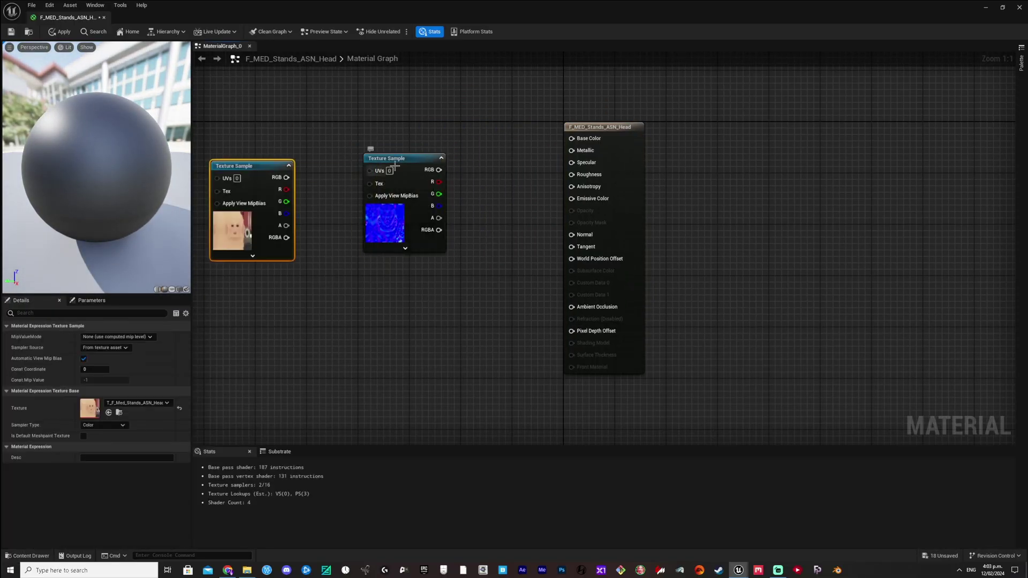
# - Connect the head's D texture to Base Color and its N texture to Normal, and save the material
pyautogui.moveTo(428, 163); pyautogui.dragTo(572, 138)
pyautogui.moveTo(387, 158); pyautogui.dragTo(572, 234)
pyautogui.hotkey('ctrl', 's')
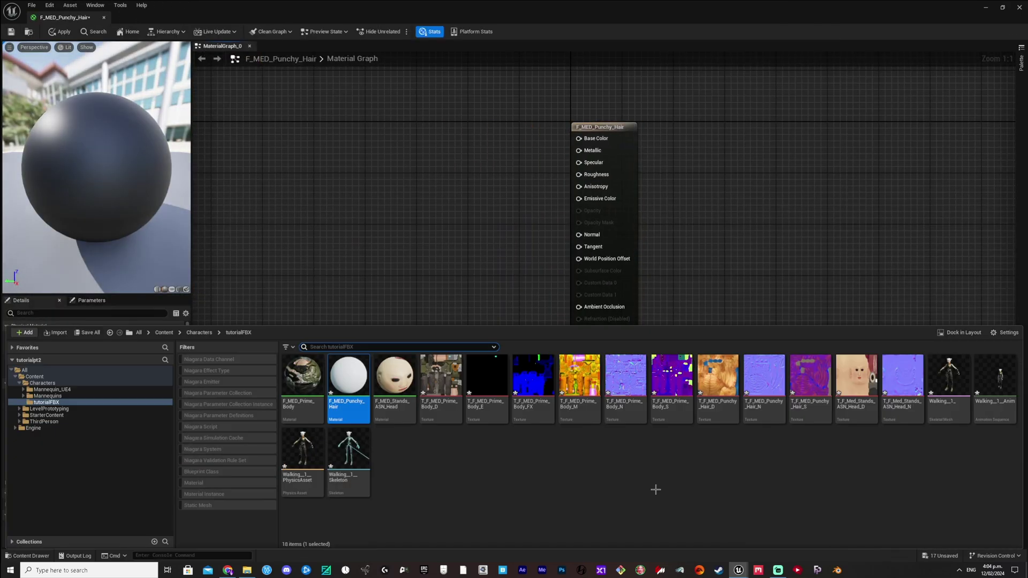
# - Add the T_F_MED_Punchy_Hair D, N and S textures to the F_MED_Punchy_Hair material graph
pyautogui.click(708, 383)
pyautogui.keyDown('shift'); pyautogui.click(808, 379); pyautogui.keyUp('shift')
pyautogui.moveTo(809, 379); pyautogui.dragTo(283, 109)
# - Connect the hair's S texture to Specular, N to Normal and D to Base Color, and save the material
pyautogui.moveTo(378, 166); pyautogui.dragTo(578, 162)
pyautogui.moveTo(331, 261); pyautogui.dragTo(578, 235)
pyautogui.moveTo(313, 119); pyautogui.dragTo(579, 138)
pyautogui.hotkey('ctrl', 's')
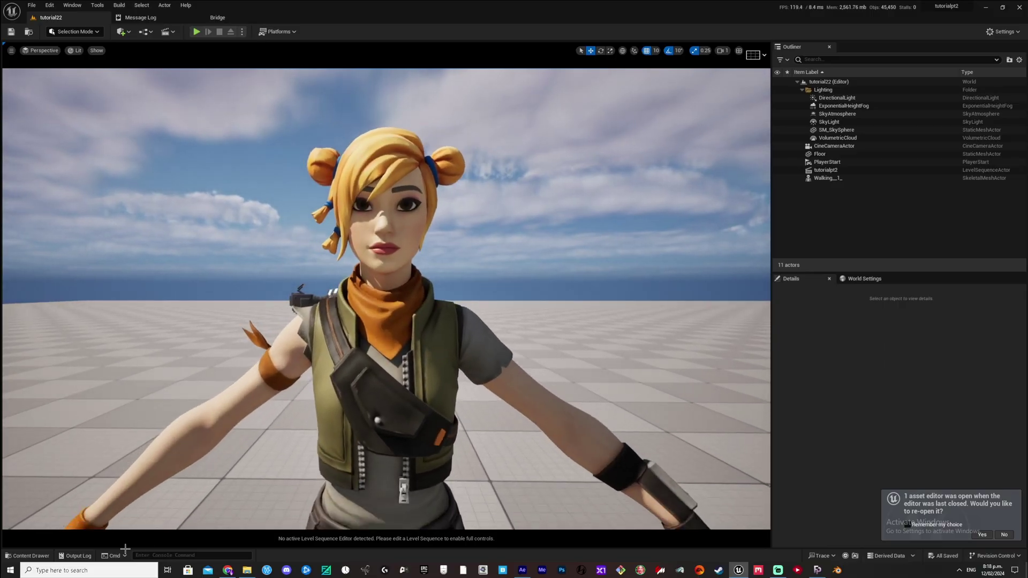
# - Open the Walking__1__Anim animation sequence and move the playhead to the start of the timeline
pyautogui.click(29, 556)
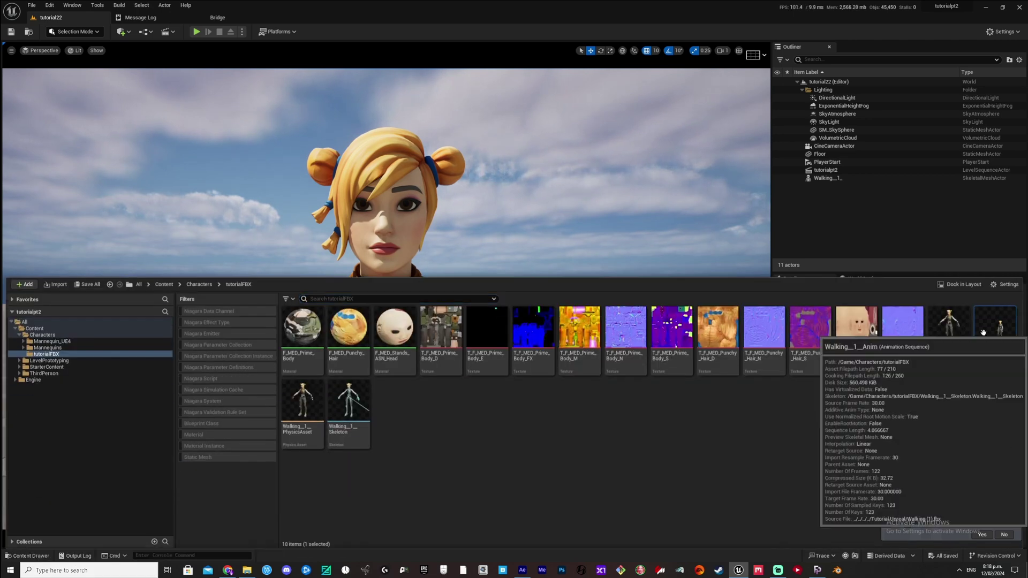
pyautogui.doubleClick(995, 369)
pyautogui.moveTo(443, 357); pyautogui.dragTo(306, 386)
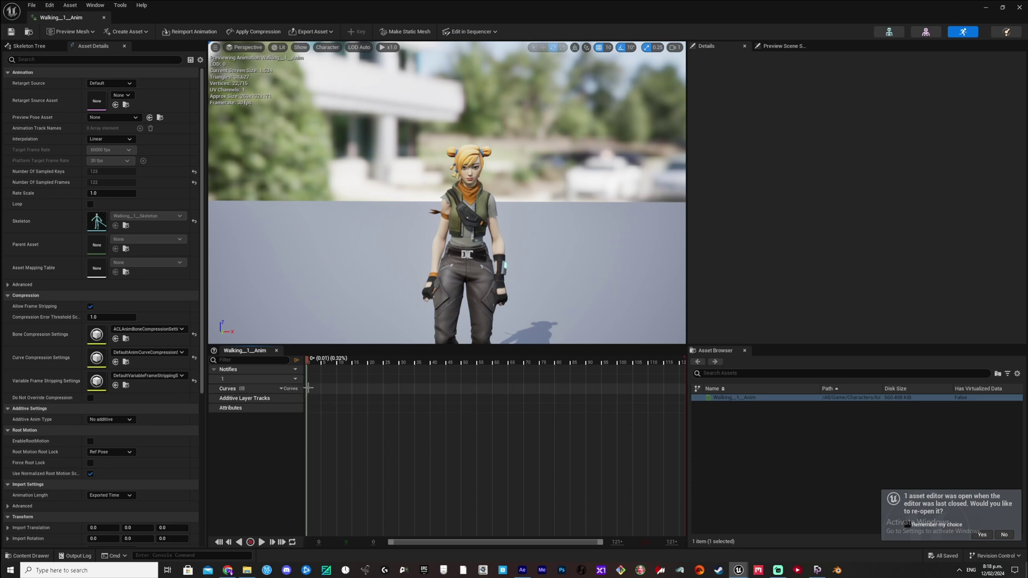
# - Add a curve named hair to the animation sequence
pyautogui.click(287, 389)
pyautogui.moveTo(307, 410)
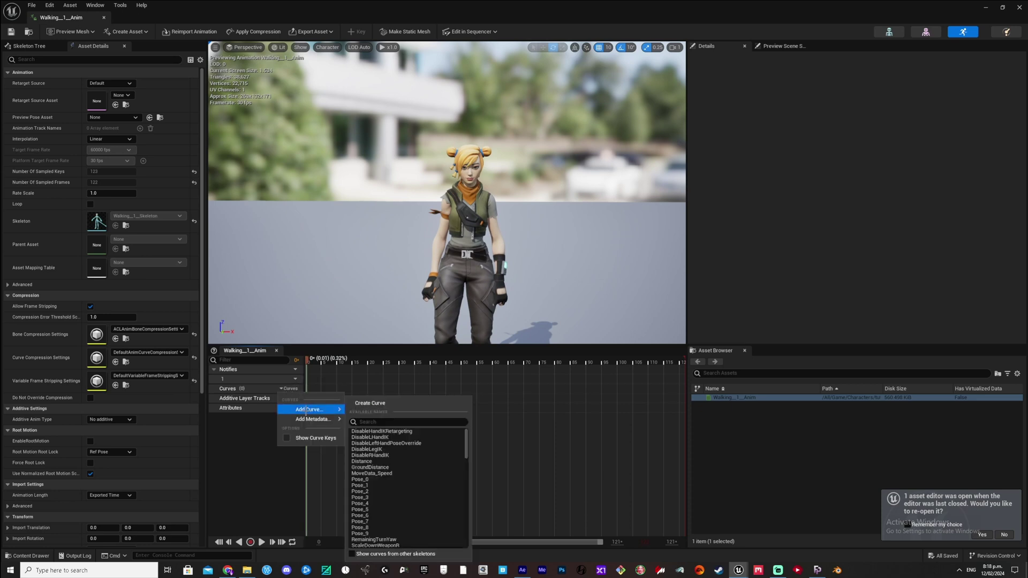
pyautogui.write('hair')
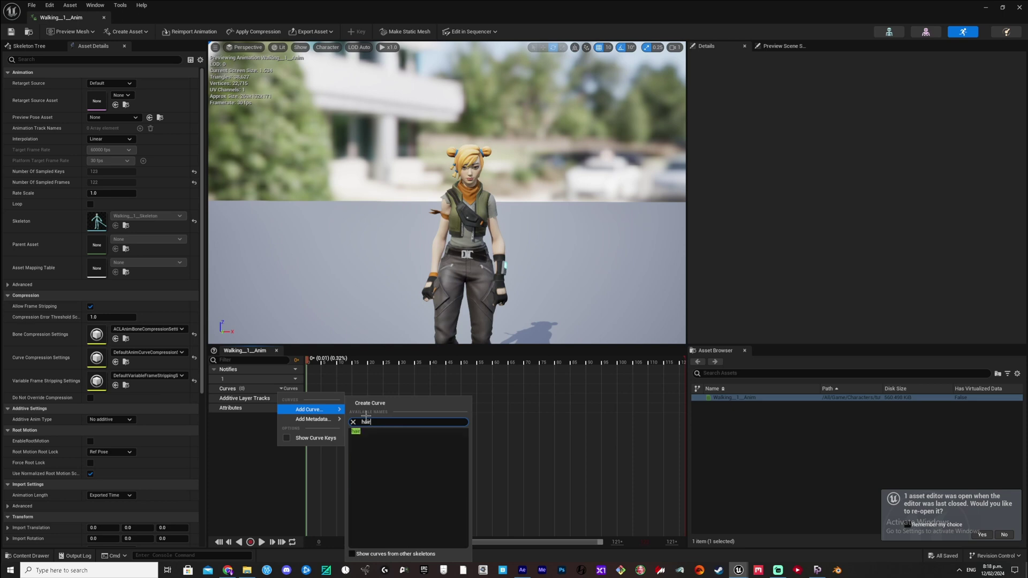
pyautogui.click(357, 431)
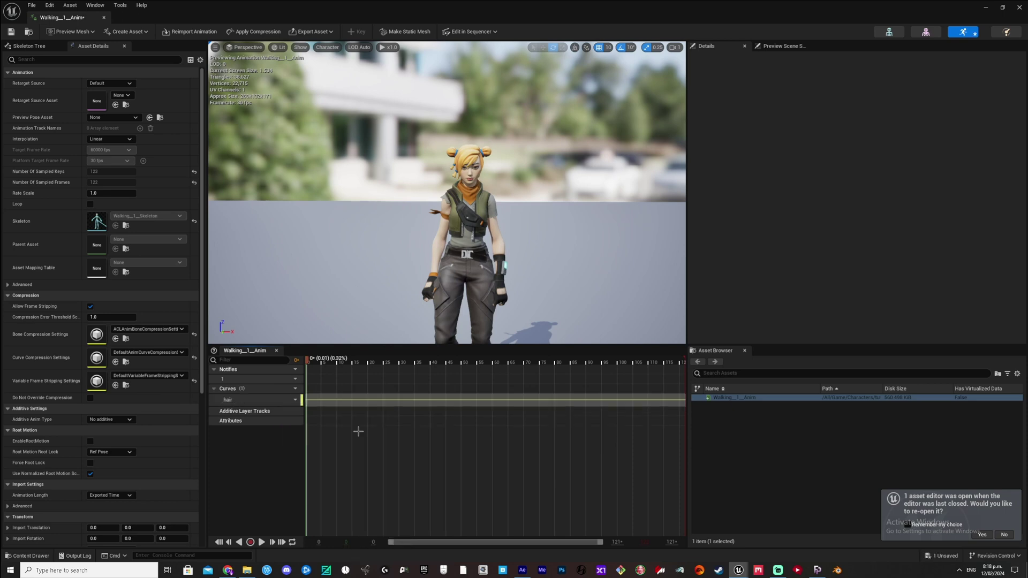
# - Open the hair curve for editing and add seven keys at value 0, spread from the start to 4.0 seconds
pyautogui.moveTo(245, 401)
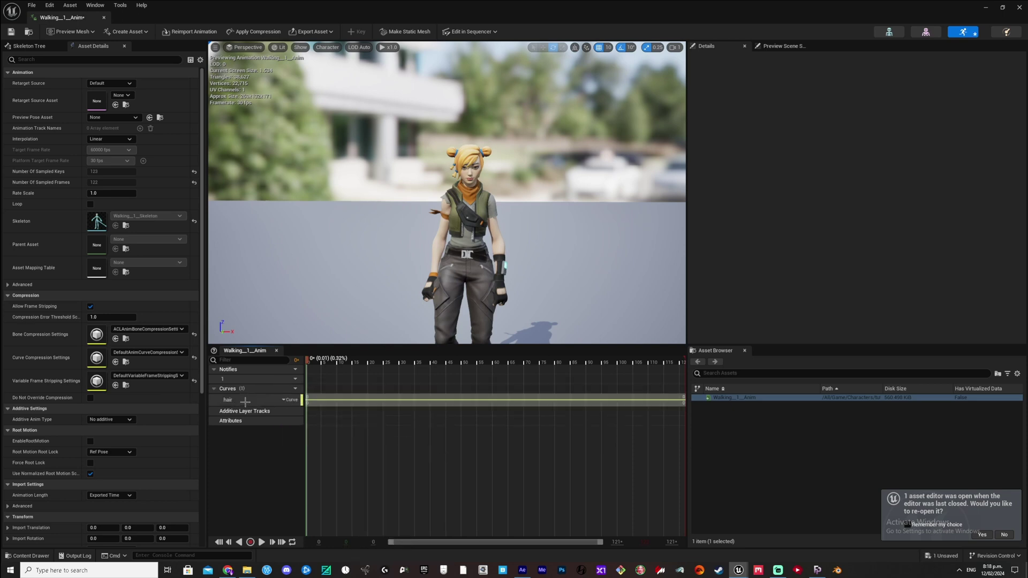
pyautogui.click(288, 401)
pyautogui.click(310, 419)
pyautogui.middleClick(354, 464)
pyautogui.moveTo(375, 379); pyautogui.dragTo(447, 384)
pyautogui.middleClick(398, 463)
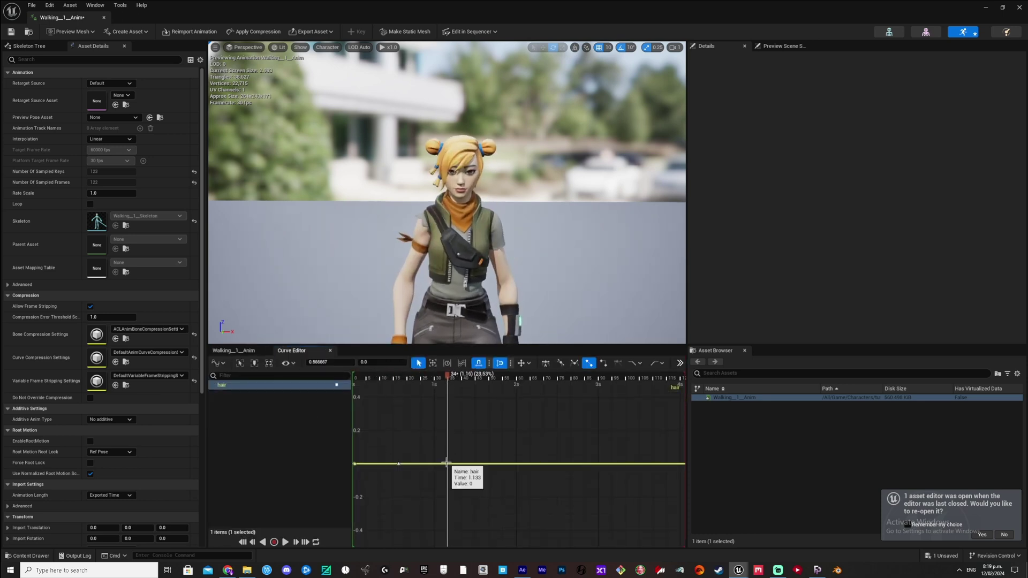
pyautogui.middleClick(447, 463)
pyautogui.moveTo(446, 462); pyautogui.dragTo(497, 385, button='middle')
pyautogui.moveTo(497, 379); pyautogui.dragTo(690, 448)
pyautogui.middleClick(552, 464)
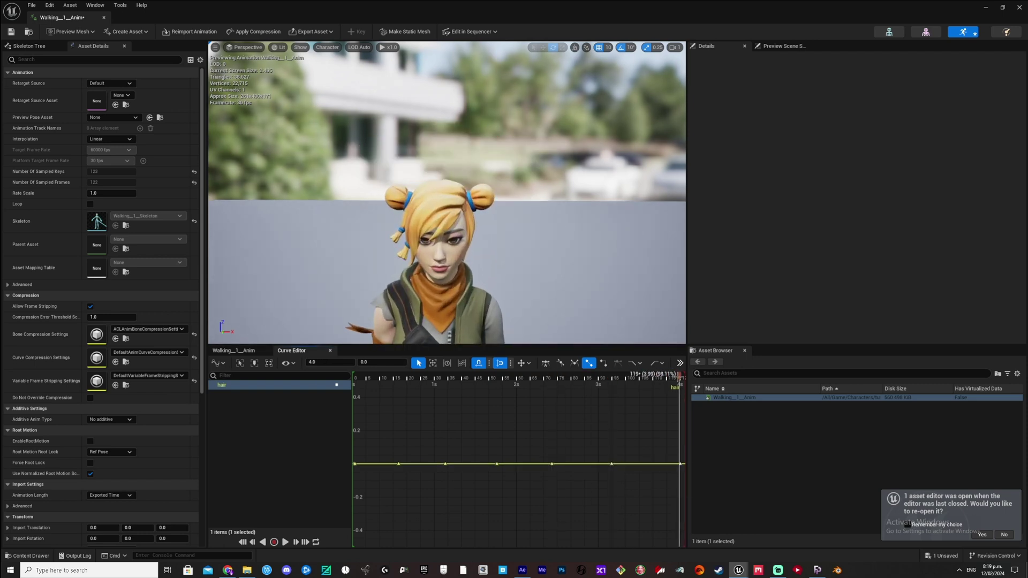
# - Set every second key of the hair curve to 1.0, leaving the keys between them at 0
pyautogui.moveTo(667, 382); pyautogui.dragTo(354, 397)
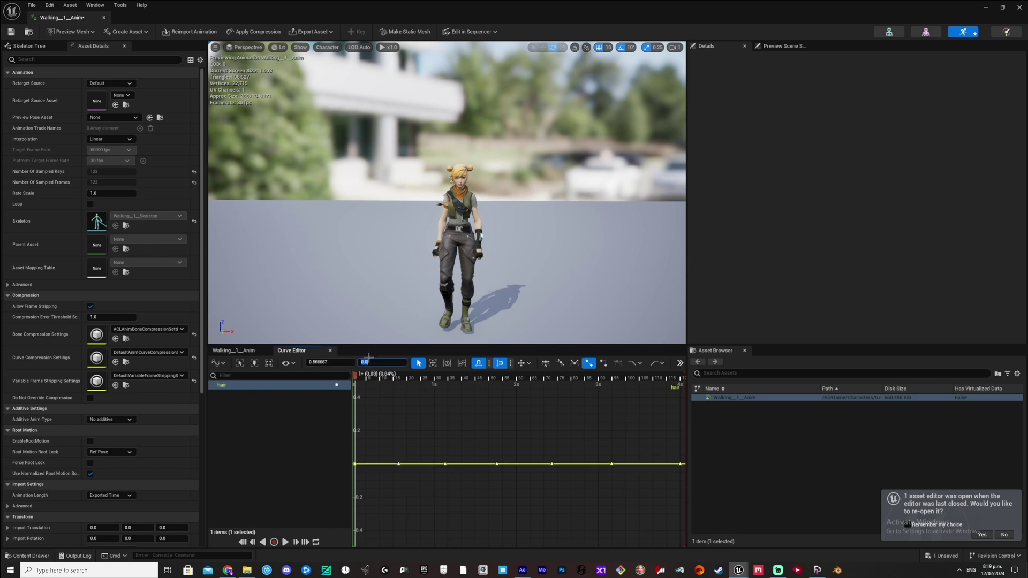
pyautogui.click(497, 463)
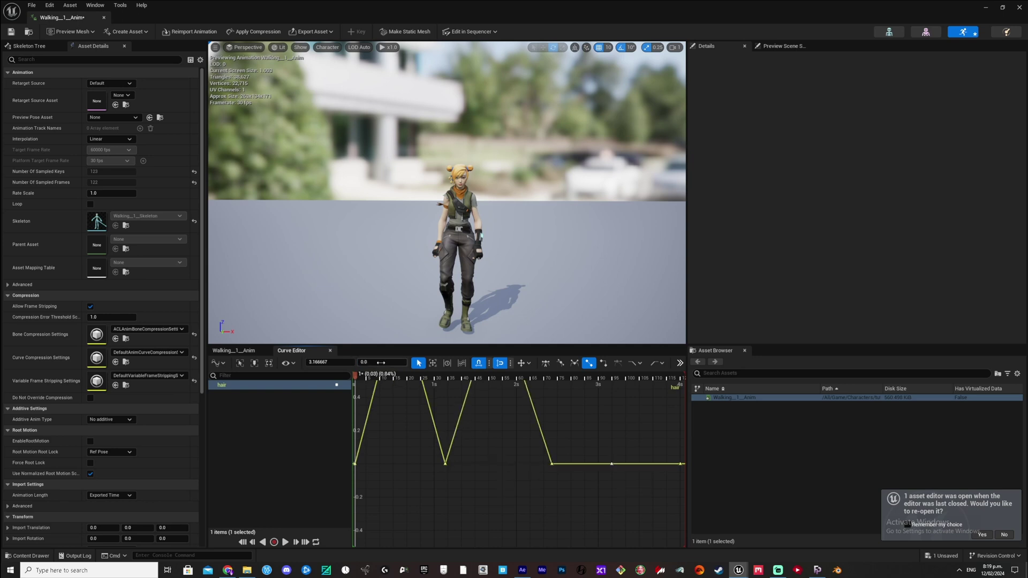
pyautogui.moveTo(355, 375); pyautogui.dragTo(498, 394)
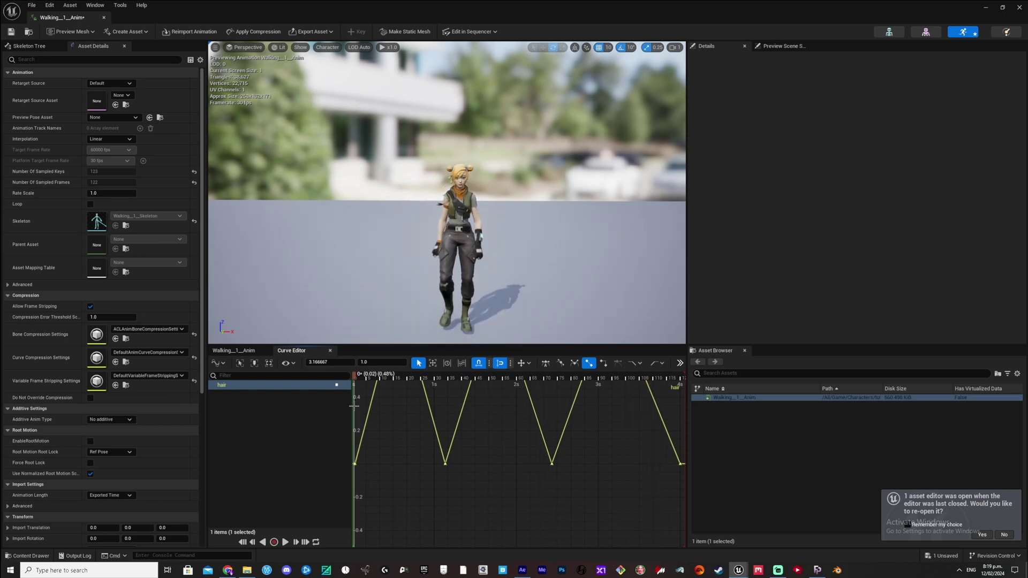
# - Play the walking animation in the preview to check the hair movement along the curve
pyautogui.scroll(3, 484, 228)
pyautogui.scroll(3, 484, 227)
pyautogui.scroll(-3, 483, 227)
pyautogui.scroll(-4, 483, 227)
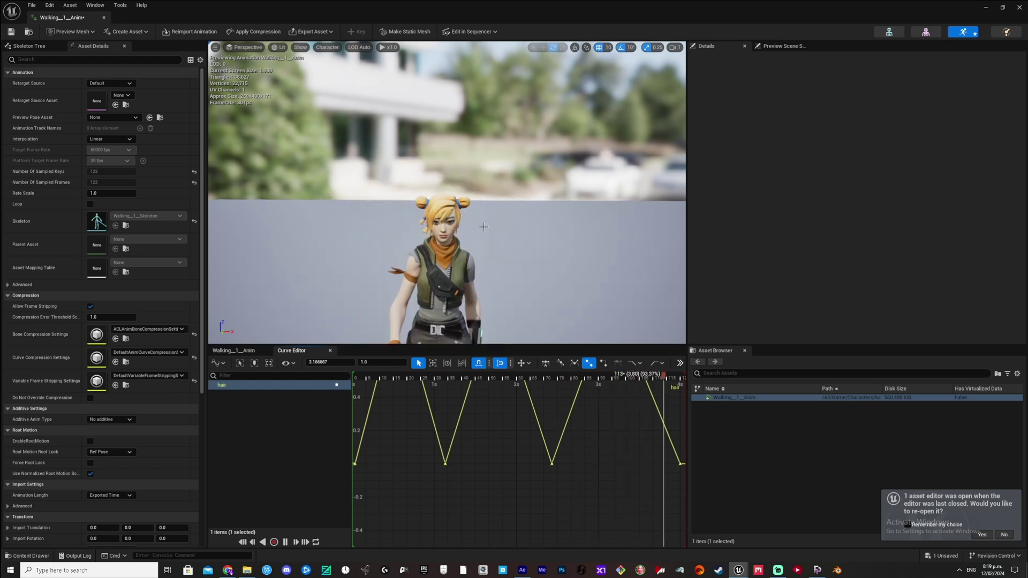
pyautogui.press('space')
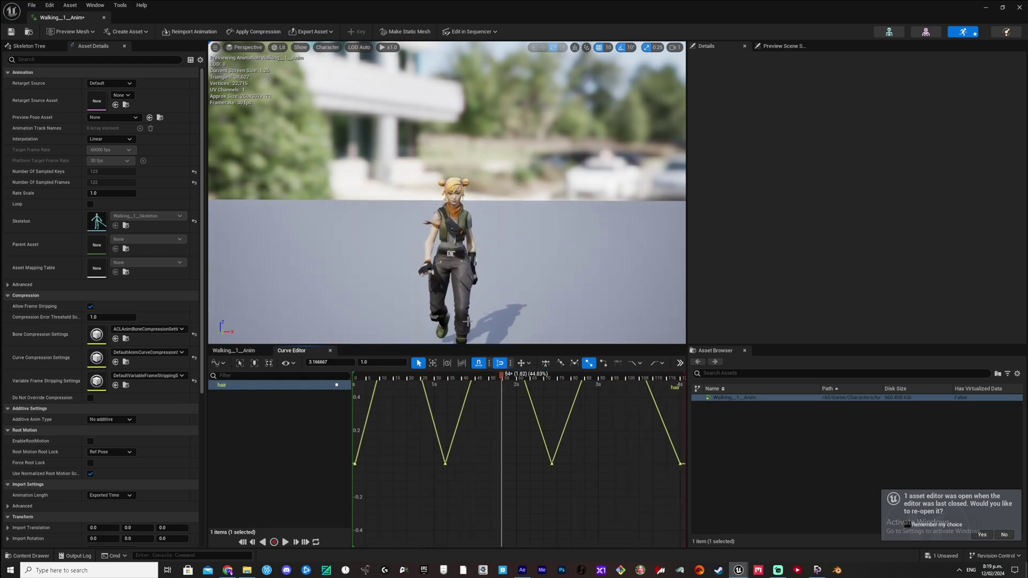
# - Return to the Walking__1__Anim timeline and add a curve named blink
pyautogui.click(234, 351)
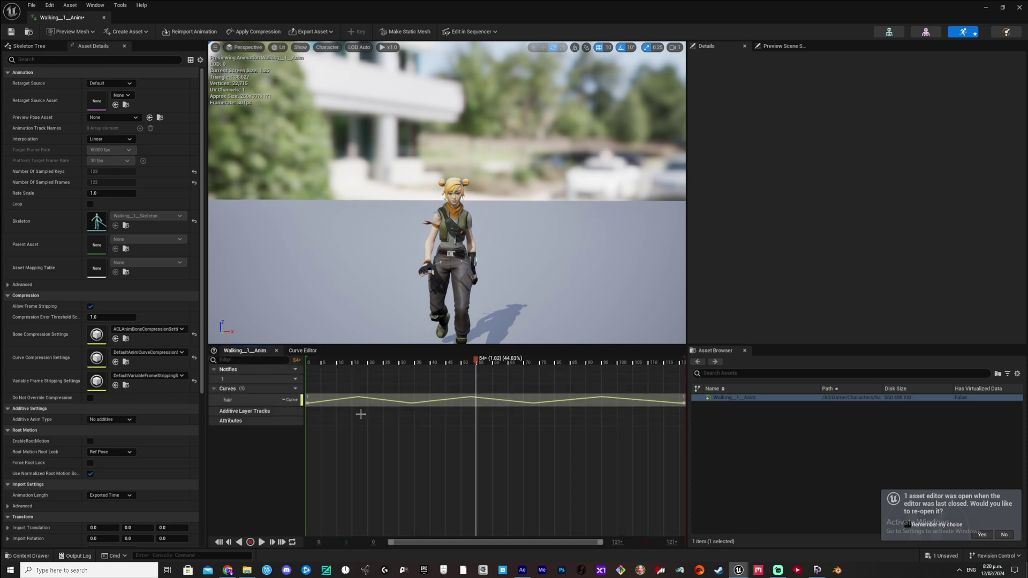
pyautogui.click(292, 388)
pyautogui.moveTo(316, 419)
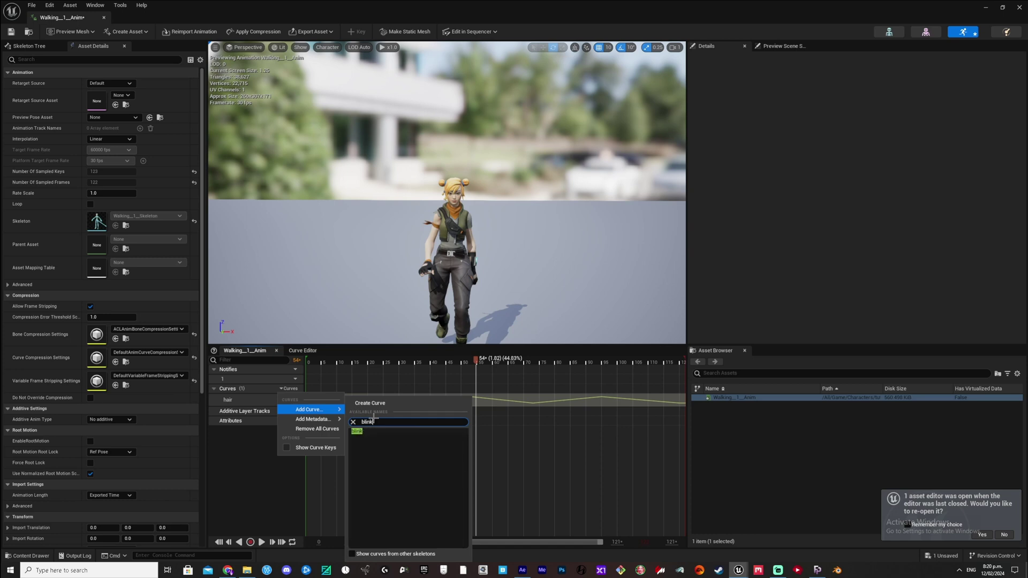
pyautogui.click(363, 435)
# - Open the blink curve for editing and add three groups of three keys at value 0 along the timeline
pyautogui.click(289, 412)
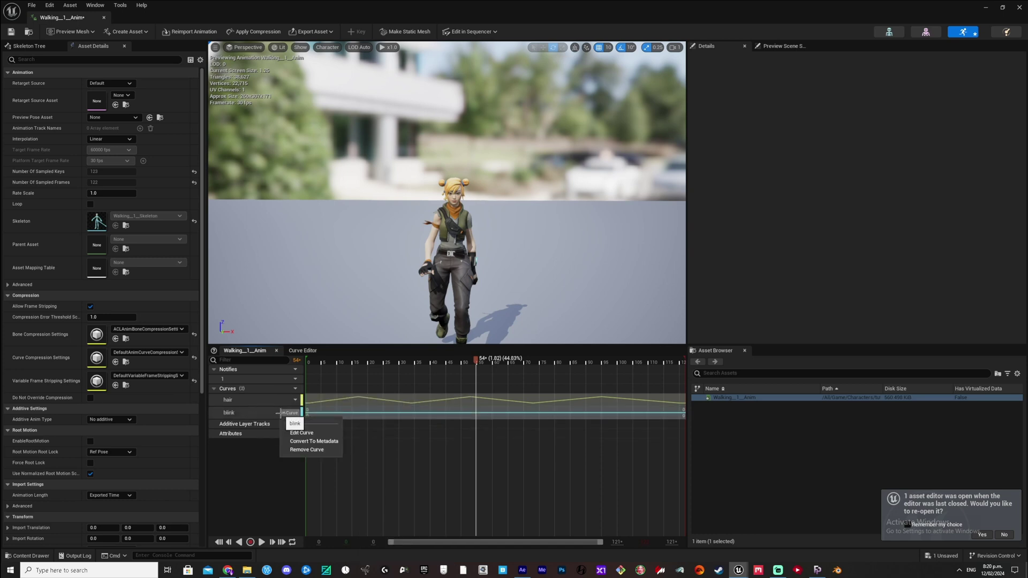
pyautogui.click(309, 432)
pyautogui.click(250, 395)
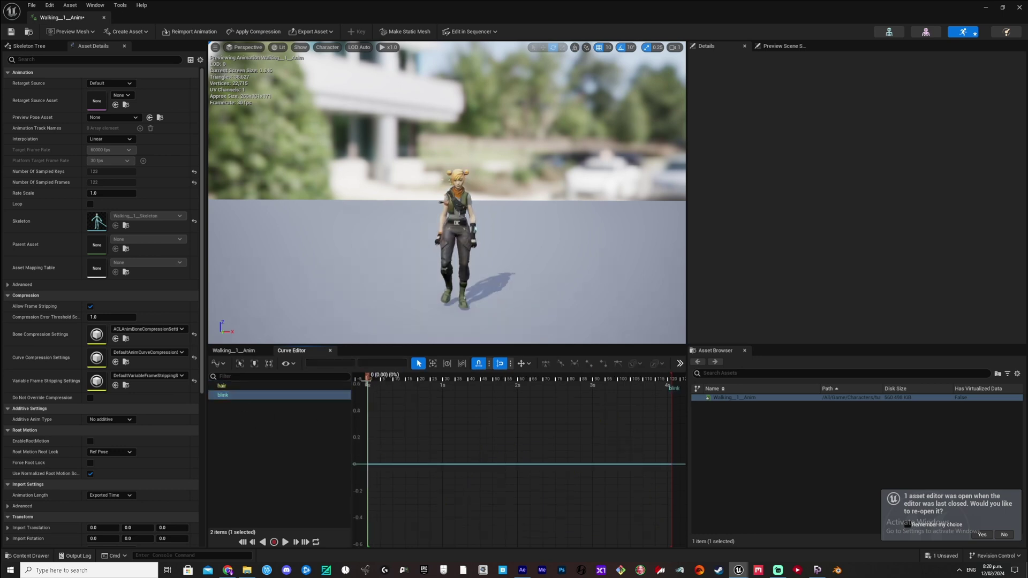
pyautogui.click(368, 463)
pyautogui.moveTo(388, 375); pyautogui.dragTo(480, 376)
pyautogui.middleClick(409, 464)
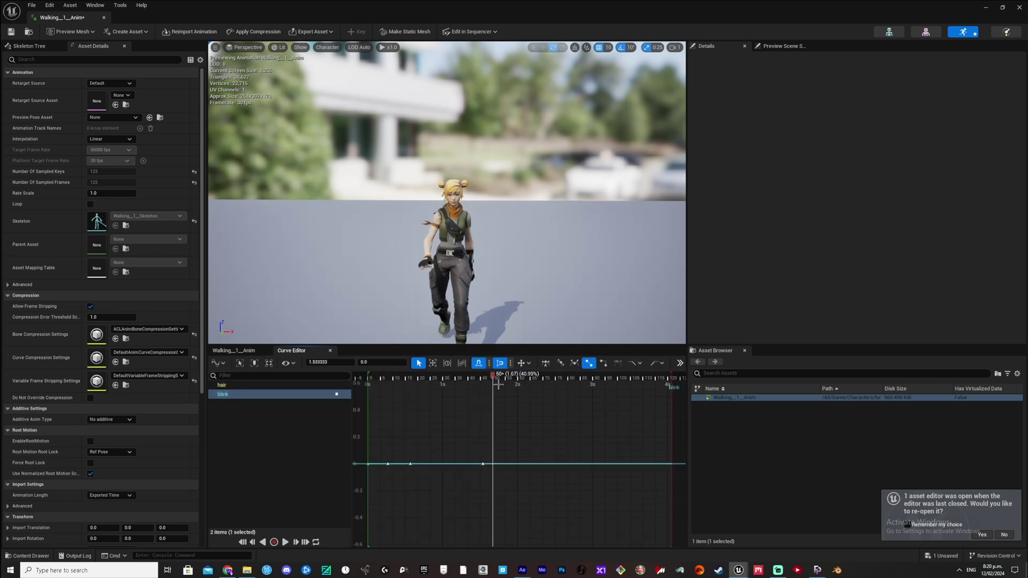
pyautogui.moveTo(529, 379); pyautogui.dragTo(653, 388)
pyautogui.middleClick(585, 464)
pyautogui.middleClick(612, 464)
pyautogui.middleClick(655, 464)
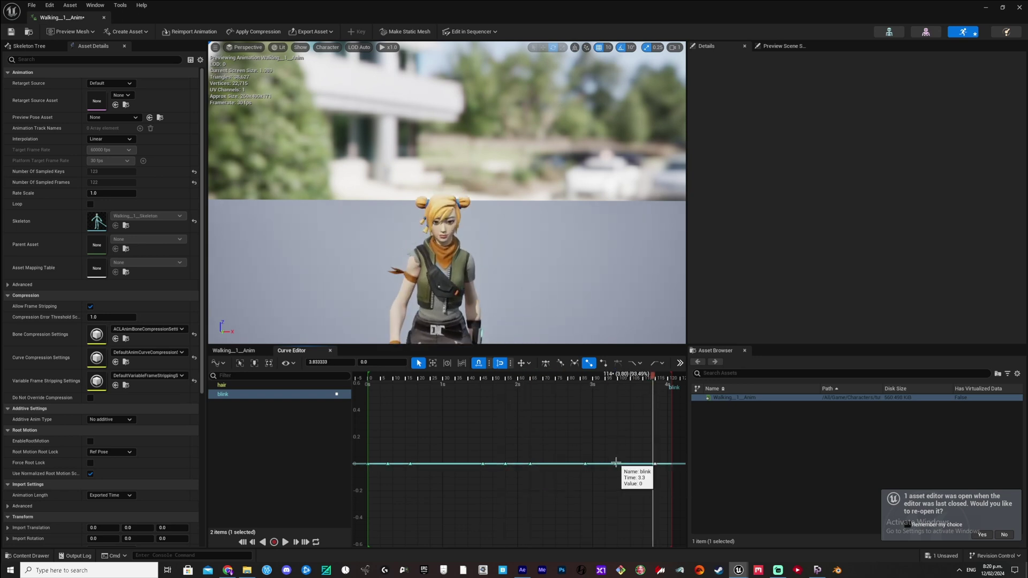
# - Set the middle key of each group on the blink curve to 1.0
pyautogui.write('1')
pyautogui.press('Return')
pyautogui.write('1')
pyautogui.press('Return')
pyautogui.click(388, 464)
pyautogui.click(369, 363)
pyautogui.write('1')
pyautogui.press('Return')
# - Check the blinks along the timeline, then save the animation sequence and close it
pyautogui.scroll(5, 407, 316)
pyautogui.moveTo(399, 379); pyautogui.dragTo(498, 398)
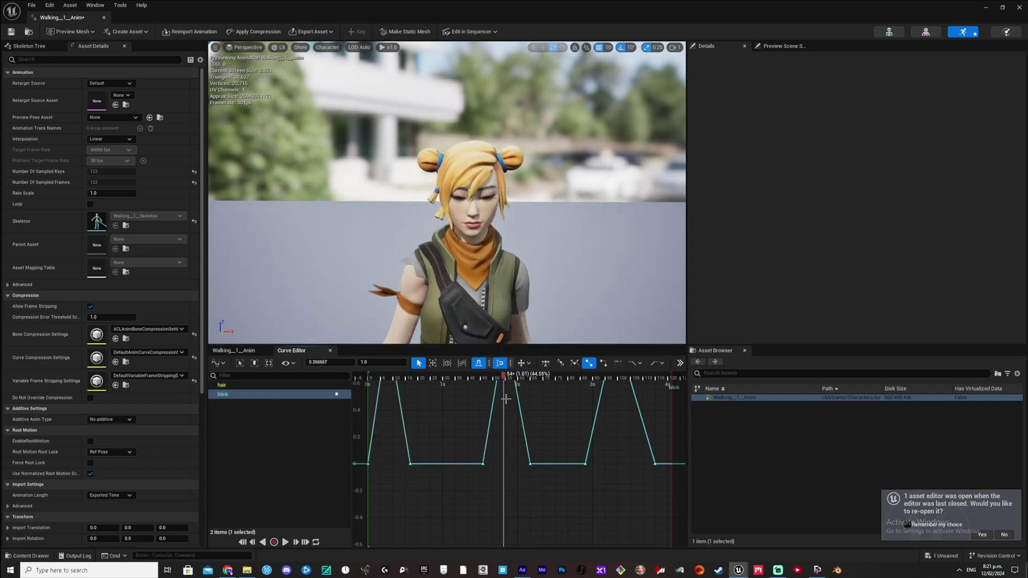
pyautogui.click(11, 31)
pyautogui.click(103, 16)
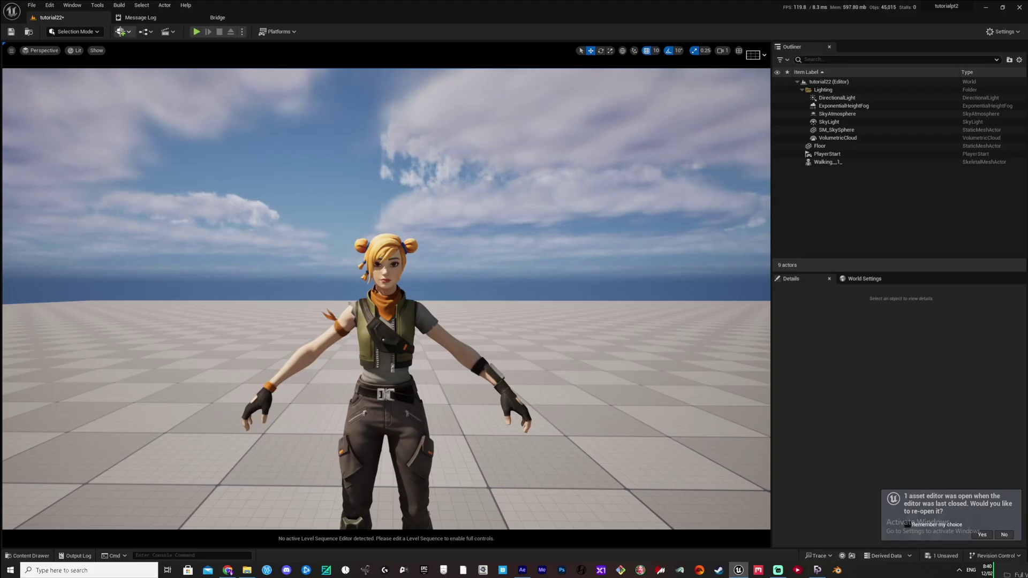
# - Add a Cine Camera Actor to the level and place it in front of the character, rotated about -80° to face it
pyautogui.click(122, 31)
pyautogui.moveTo(177, 97)
pyautogui.moveTo(144, 115)
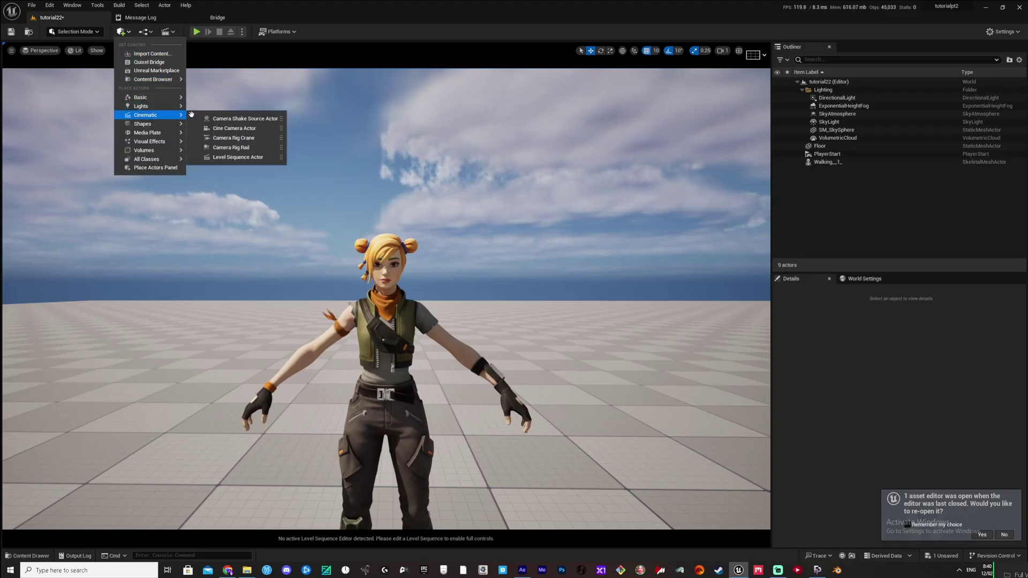
pyautogui.click(230, 129)
pyautogui.moveTo(129, 270); pyautogui.dragTo(236, 270, button='right')
pyautogui.moveTo(198, 303); pyautogui.dragTo(690, 308)
pyautogui.moveTo(685, 344); pyautogui.dragTo(475, 389, button='right')
pyautogui.moveTo(456, 311); pyautogui.dragTo(418, 313)
pyautogui.click(376, 130)
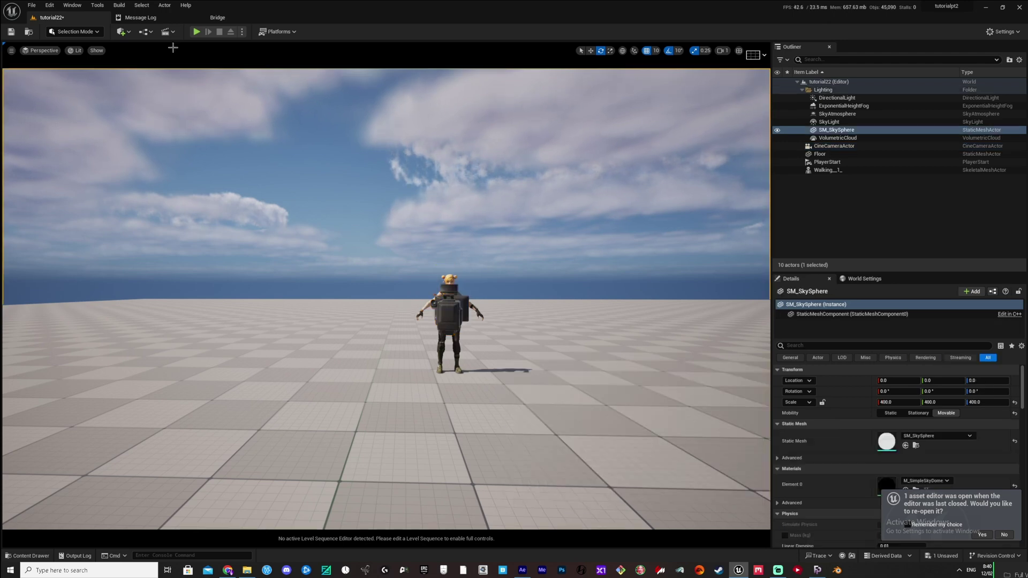
# - Create a level sequence named tut2 in the Content folder
pyautogui.click(166, 32)
pyautogui.click(204, 44)
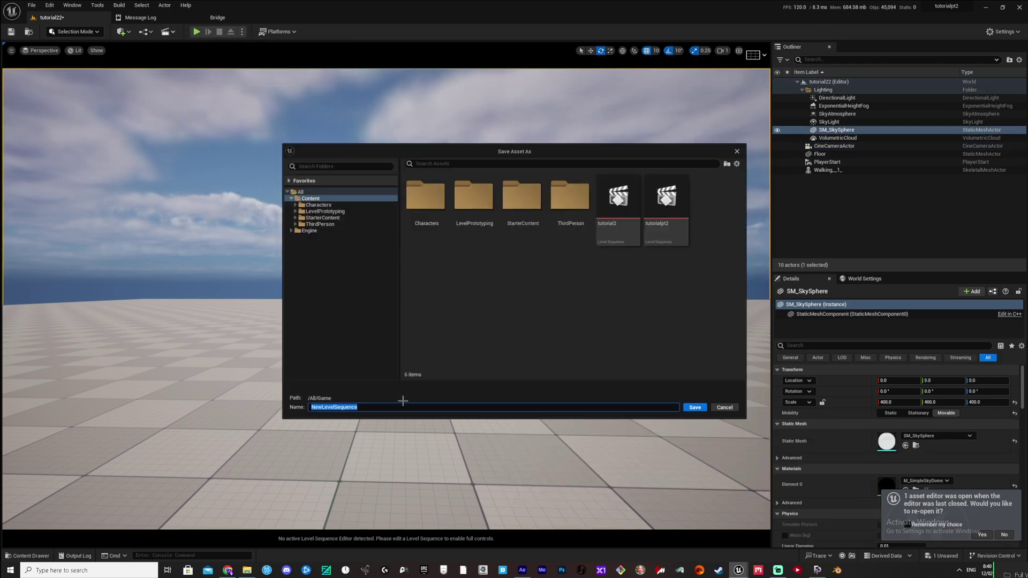
pyautogui.press('Return')
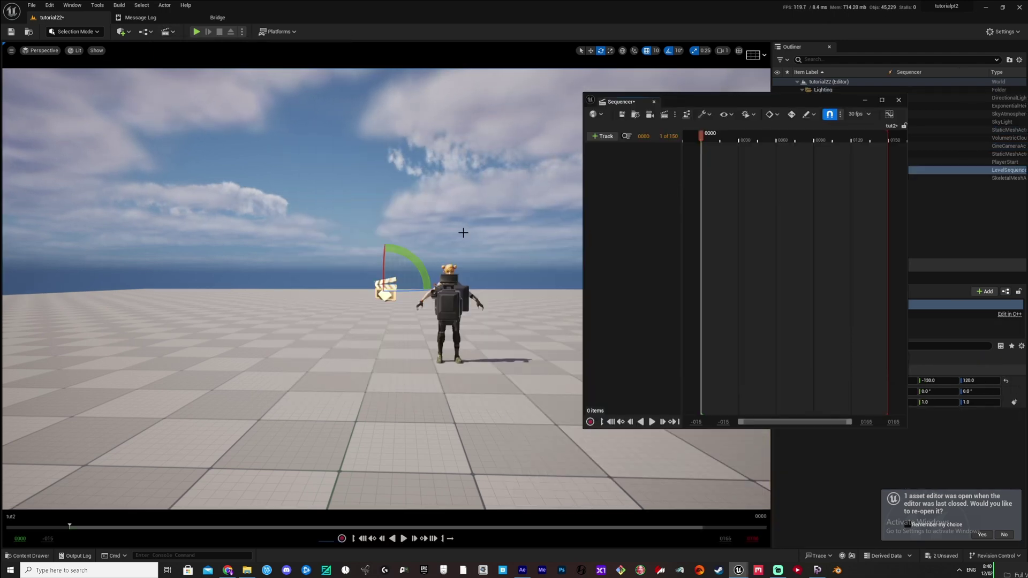
# - Add the CineCameraActor to the tut2 sequence and set its manual focus distance to about 249 so the character is sharp
pyautogui.click(299, 232)
pyautogui.click(450, 297)
pyautogui.click(609, 137)
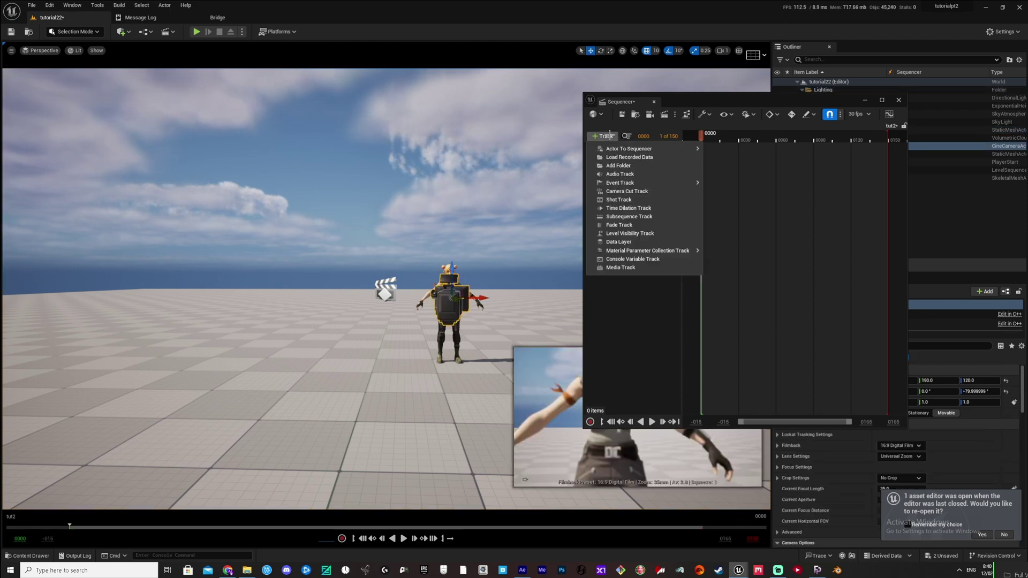
pyautogui.moveTo(620, 148)
pyautogui.click(741, 152)
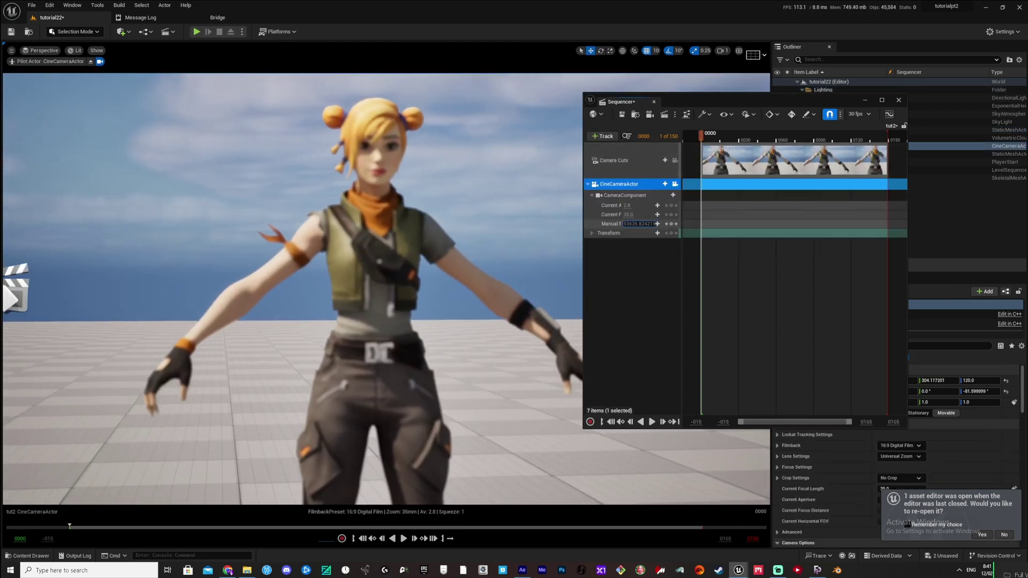
pyautogui.moveTo(639, 224)
pyautogui.mouseDown()
pyautogui.moveTo(625, 223)
pyautogui.moveTo(635, 224)
pyautogui.mouseUp()
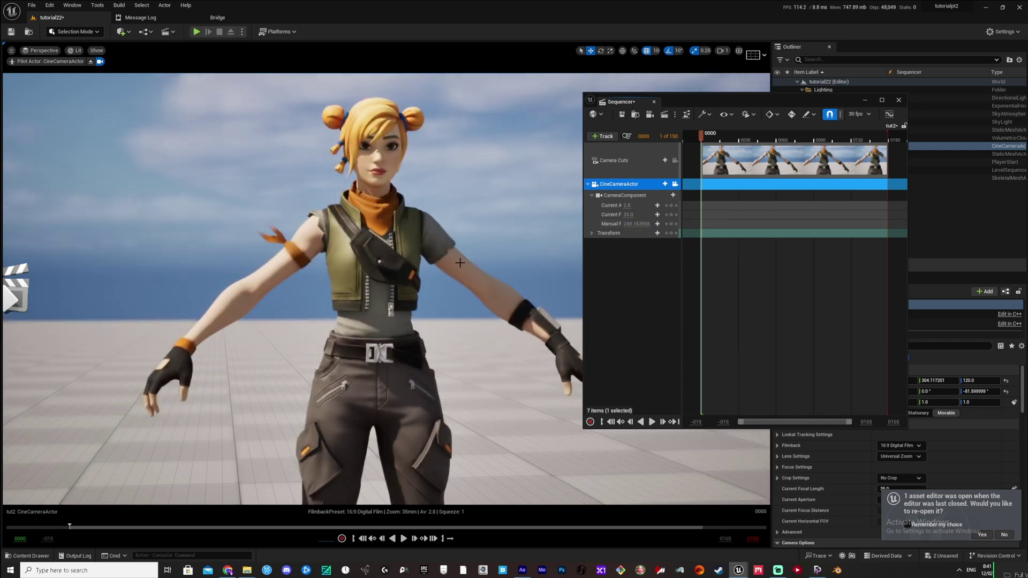
# - Add the Walking__1_ character to the sequence and assign the Walking__1__Anim animation to it
pyautogui.click(407, 252)
pyautogui.click(605, 136)
pyautogui.moveTo(674, 151)
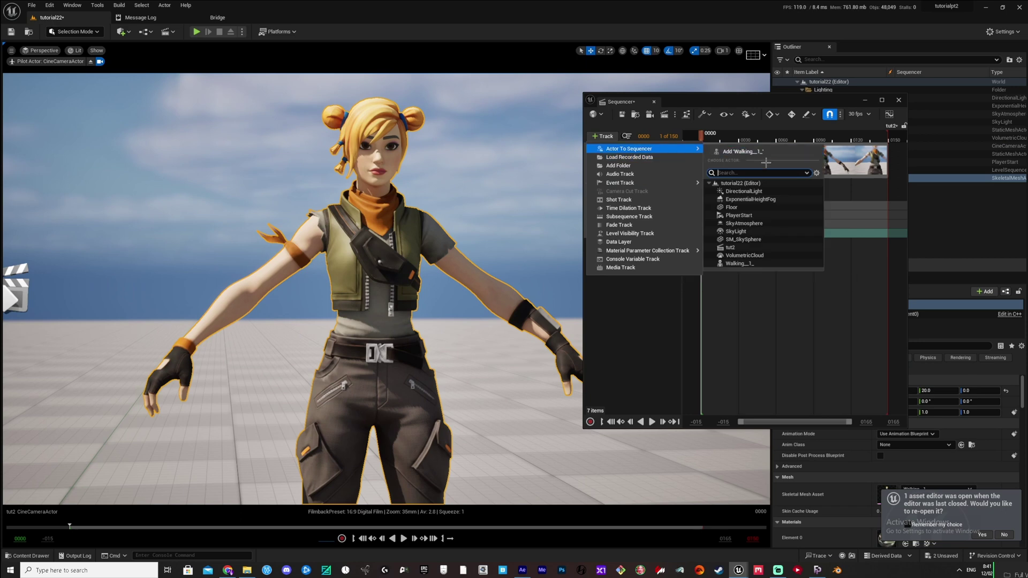
pyautogui.click(733, 152)
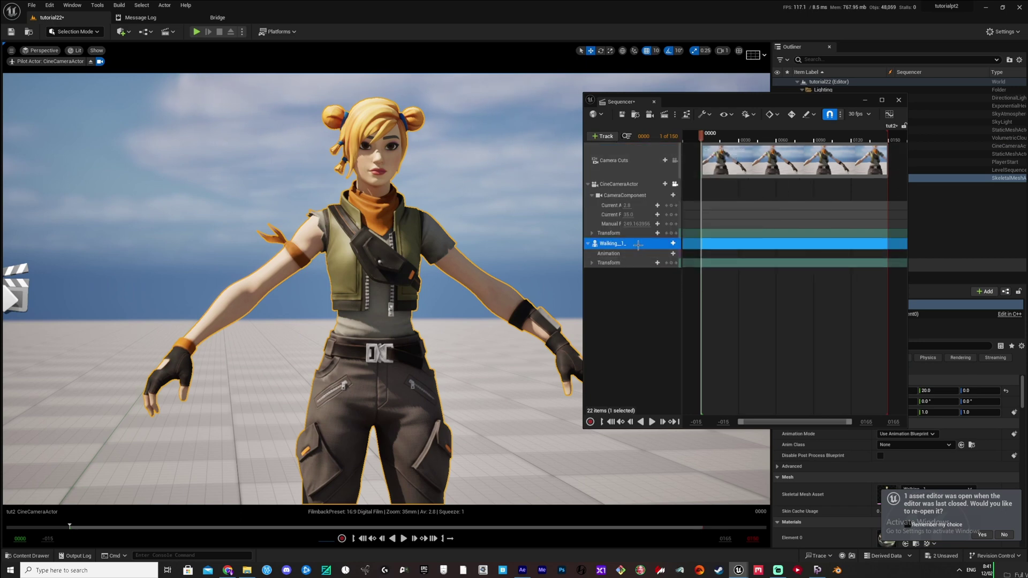
pyautogui.click(672, 253)
pyautogui.click(714, 295)
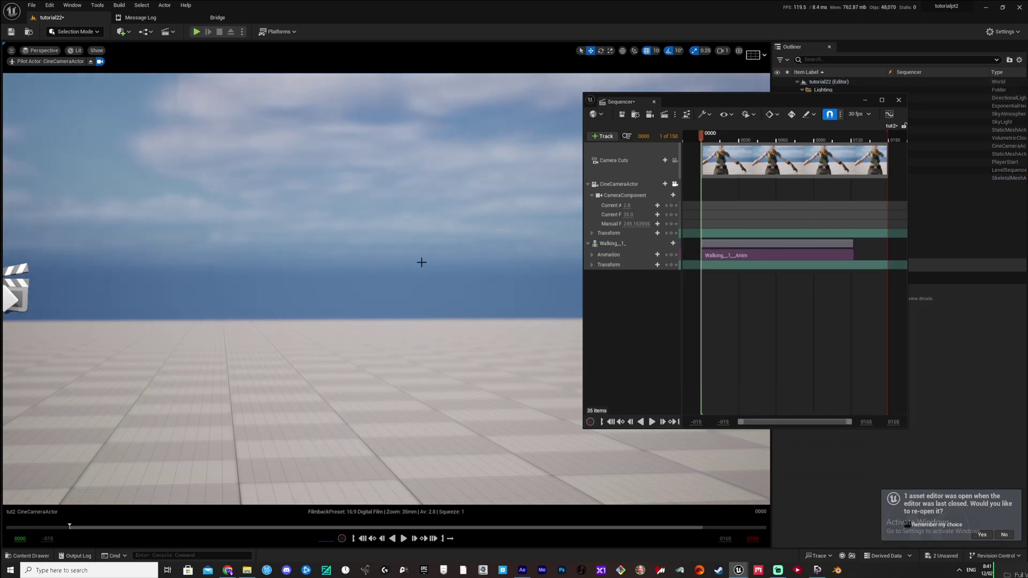
# - Reposition the piloted cine camera to frame the character from the head to the upper legs
pyautogui.scroll(-5, 422, 262)
pyautogui.moveTo(423, 266); pyautogui.dragTo(387, 300, button='right')
pyautogui.press('s')
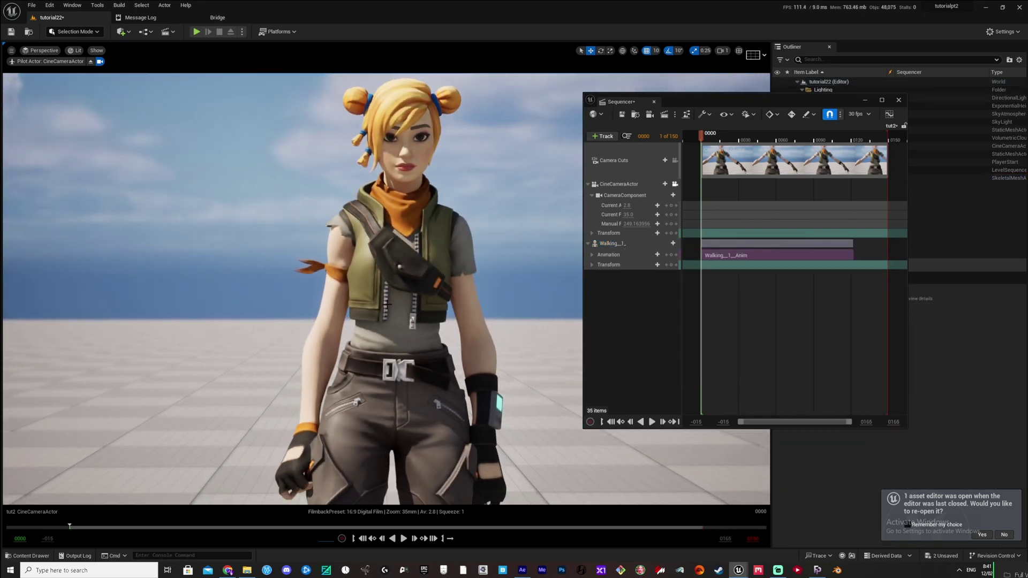